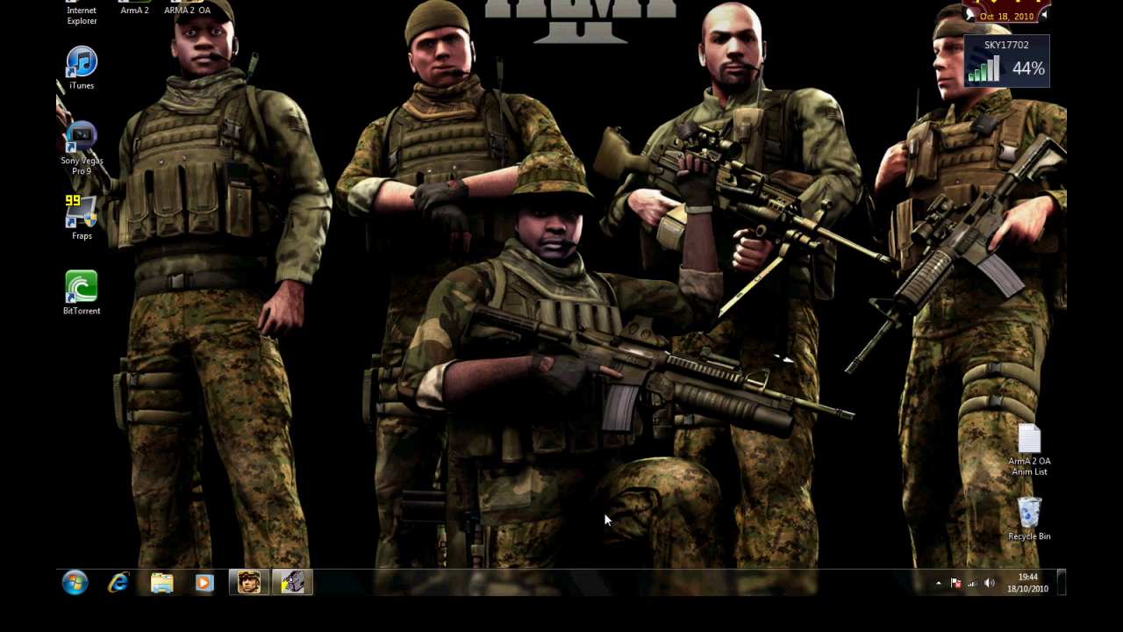
# Launch Internet Explorer and go to google.com
pyautogui.doubleClick(79, 8)
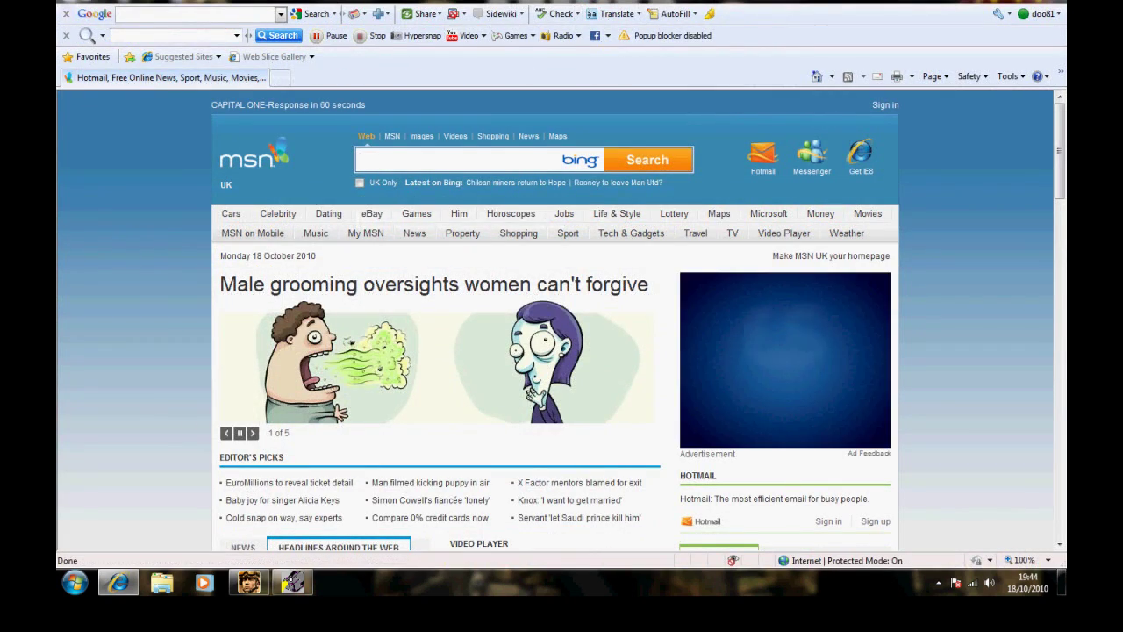
pyautogui.write('google.com')
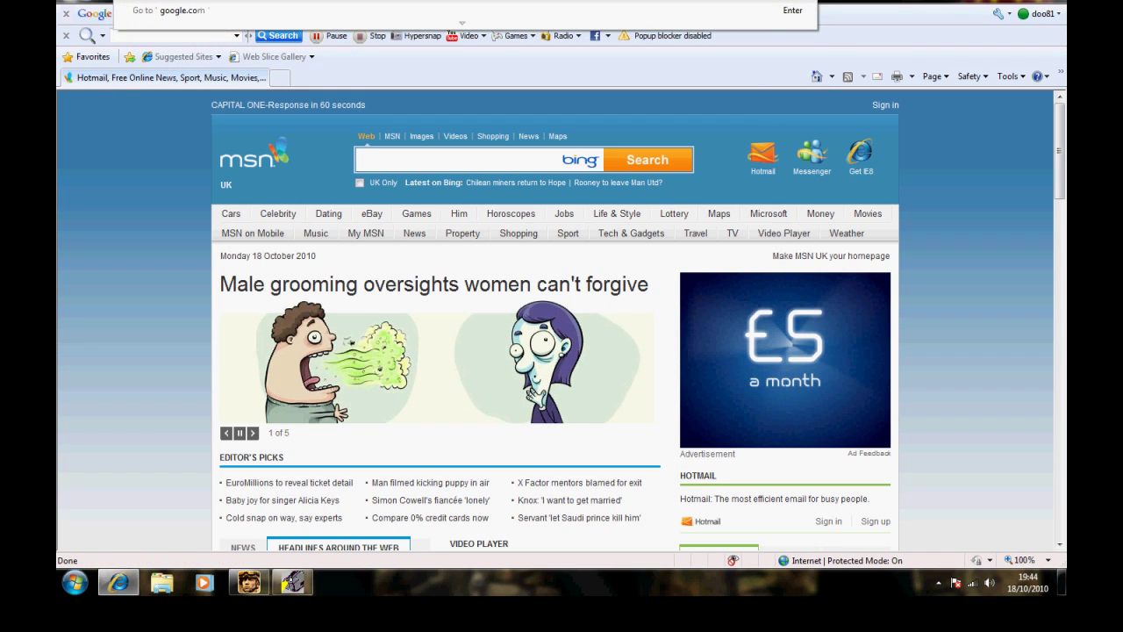
pyautogui.press('Return')
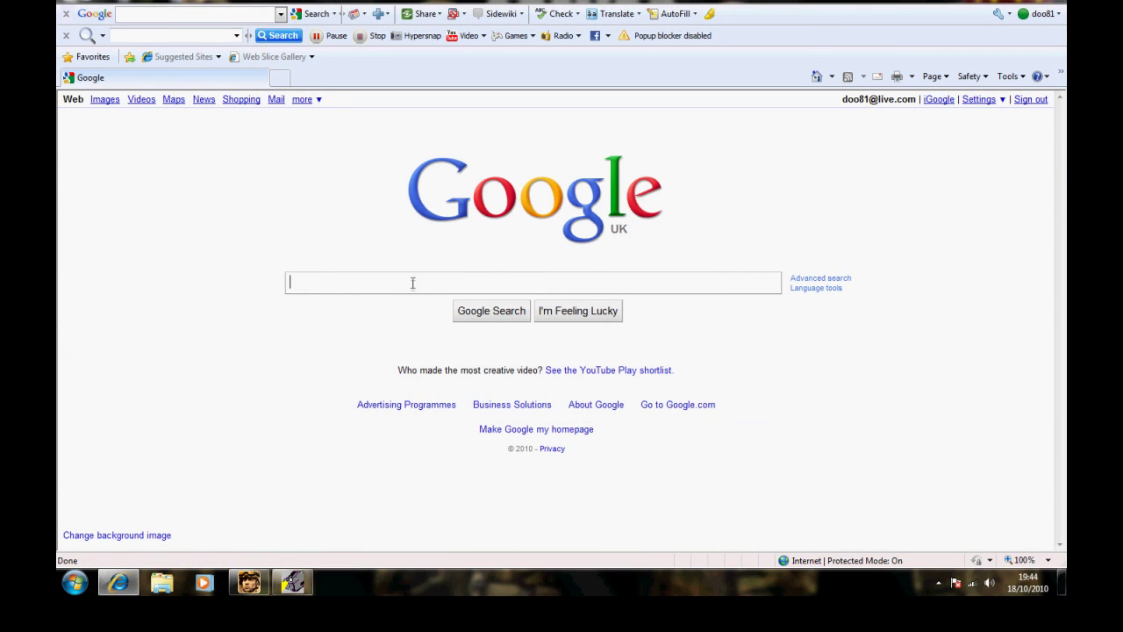
# Search Google for "arma 2 animation viewer" and open the "ArmA2/OA - Animation Viewer 1.3 released" result on Armed Assault Info
pyautogui.write('a')
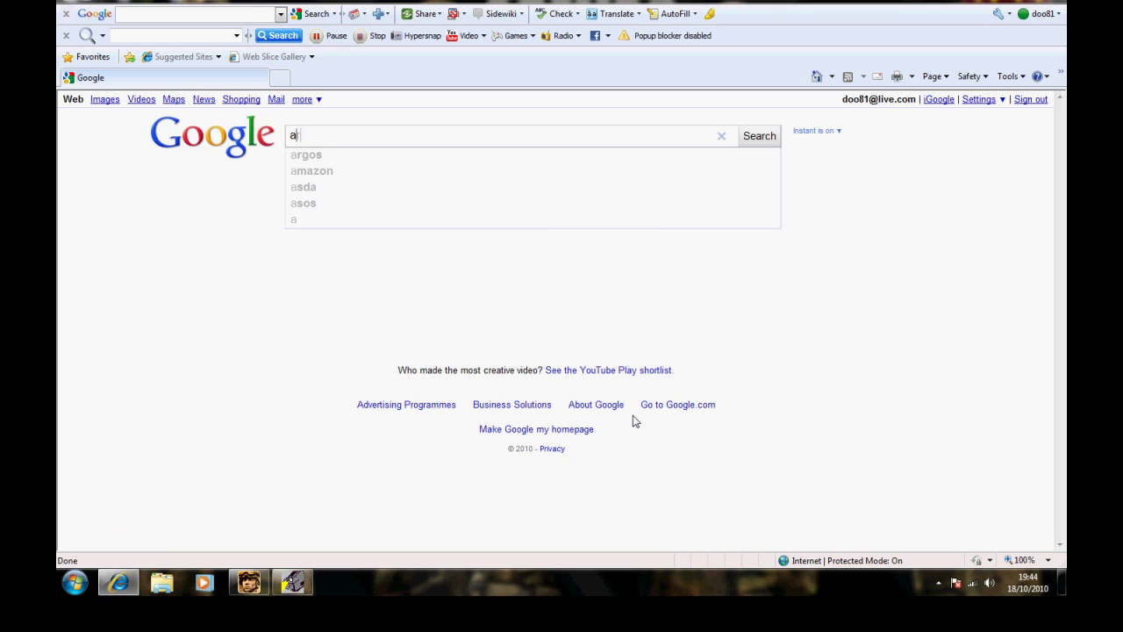
pyautogui.write('rma 2 an')
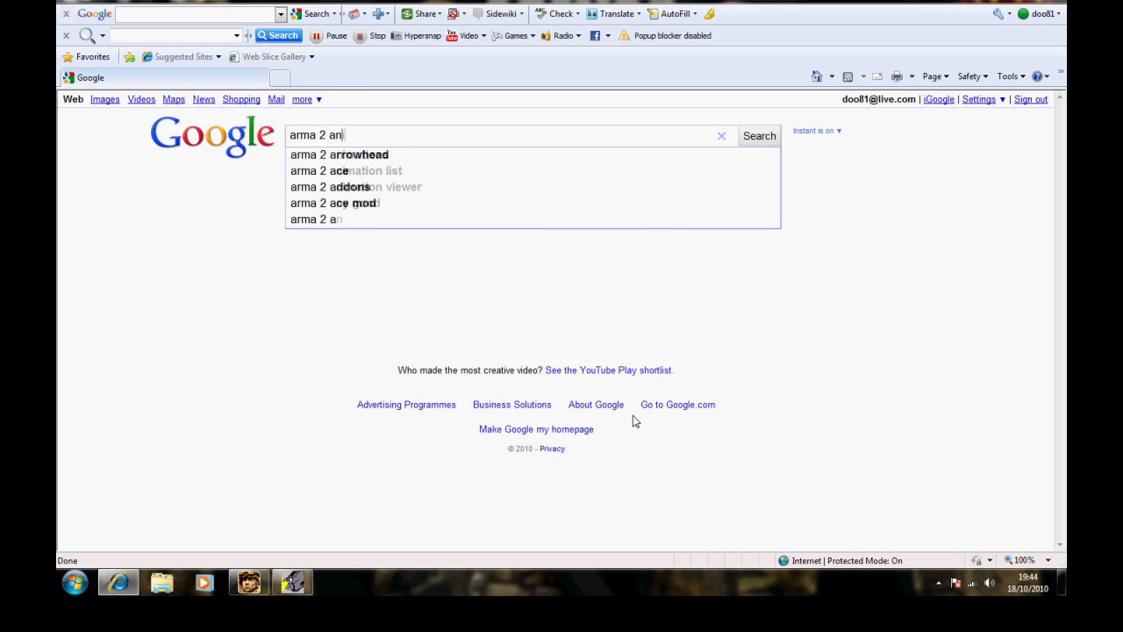
pyautogui.write('imation viewer')
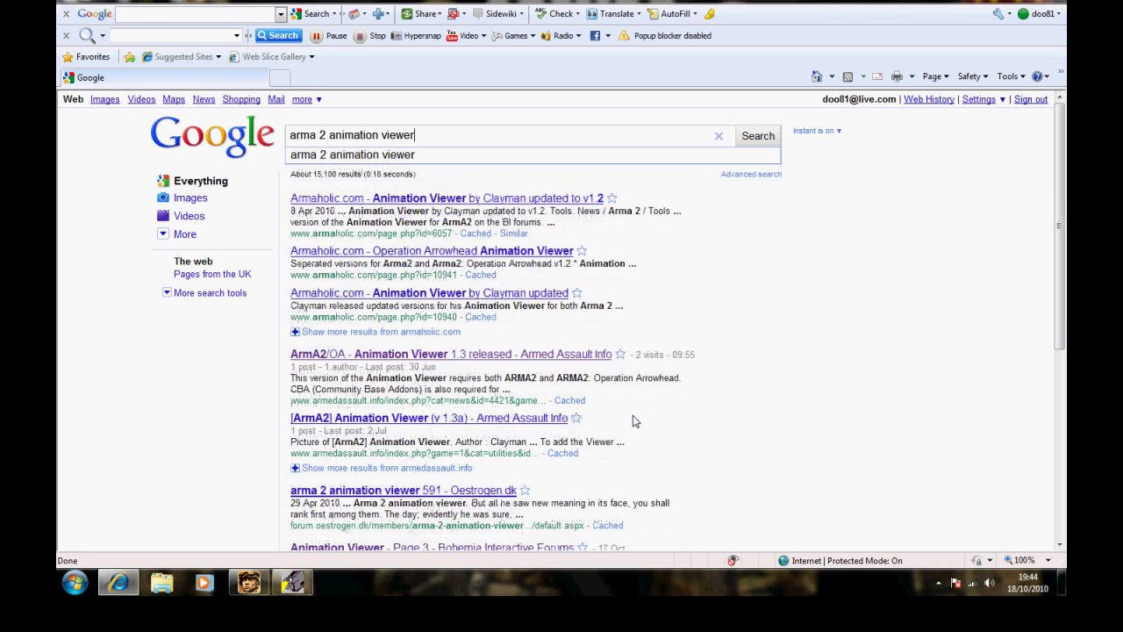
pyautogui.press('Return')
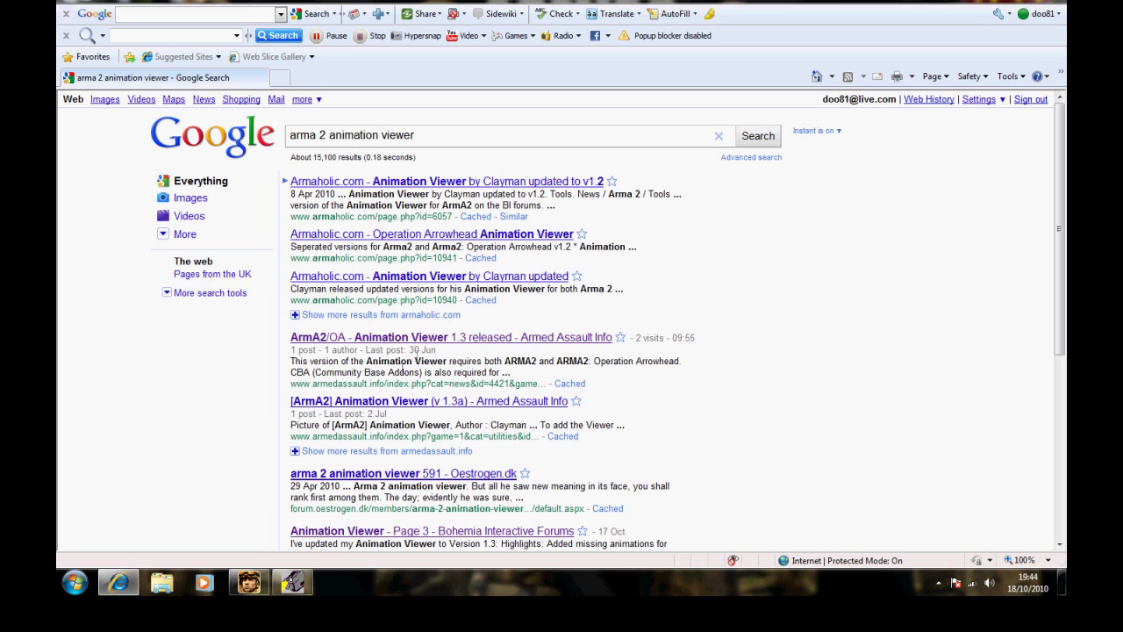
pyautogui.click(469, 338)
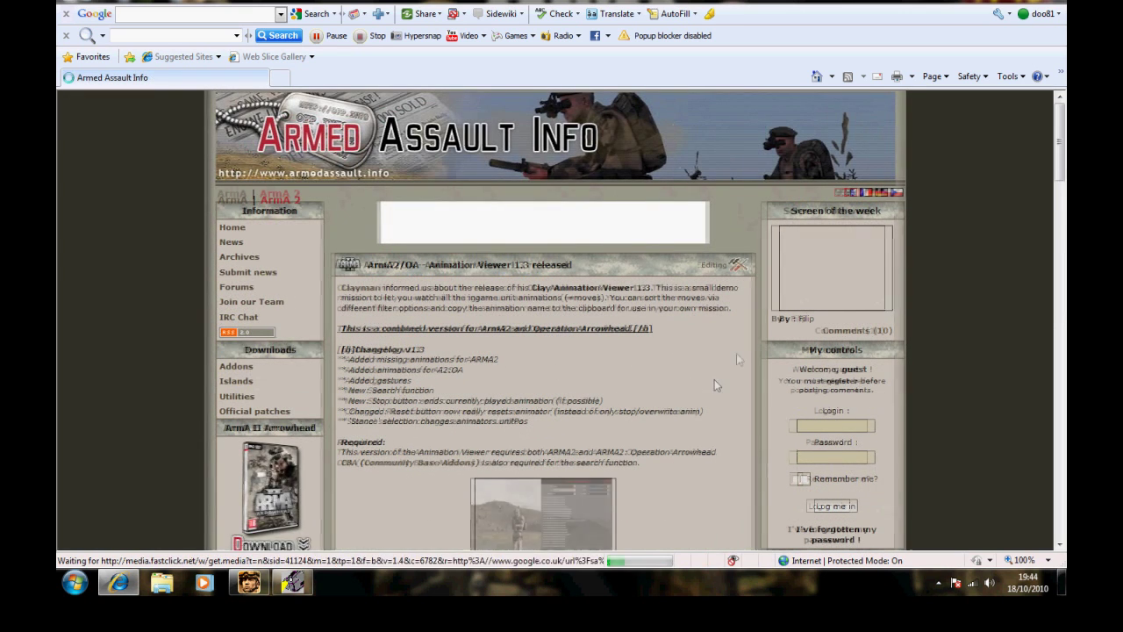
# Download the ArmA2 / OA Animation Viewer (v 1.3) archive, save it to the Desktop as CLAY_AnimationViewerV13, and close the download dialog
pyautogui.scroll(-3, 1056, 164)
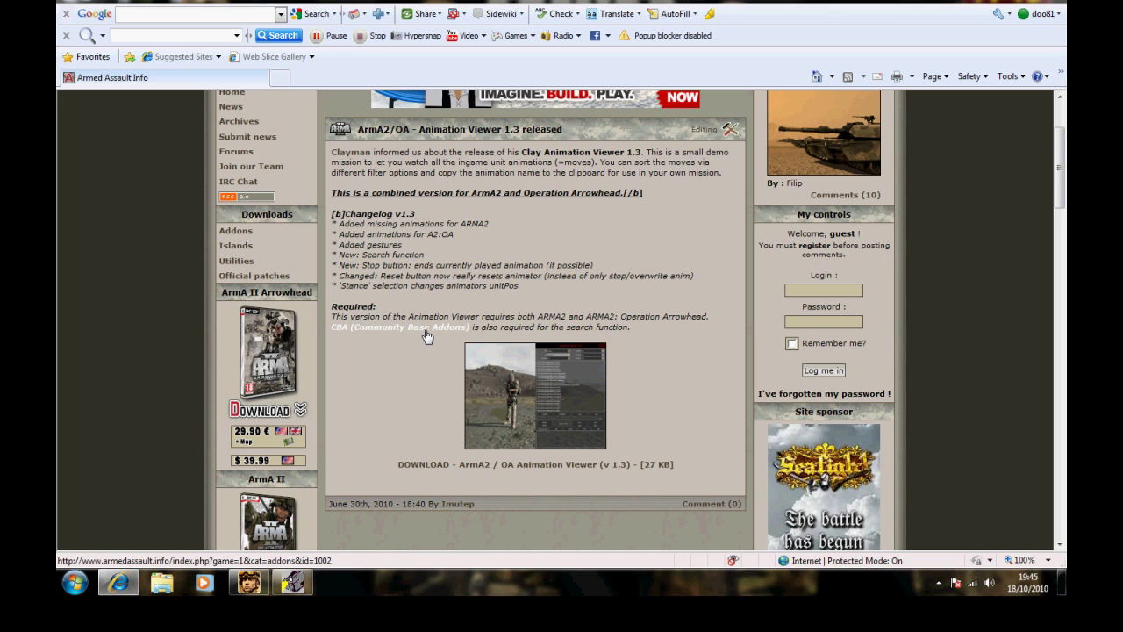
pyautogui.click(547, 465)
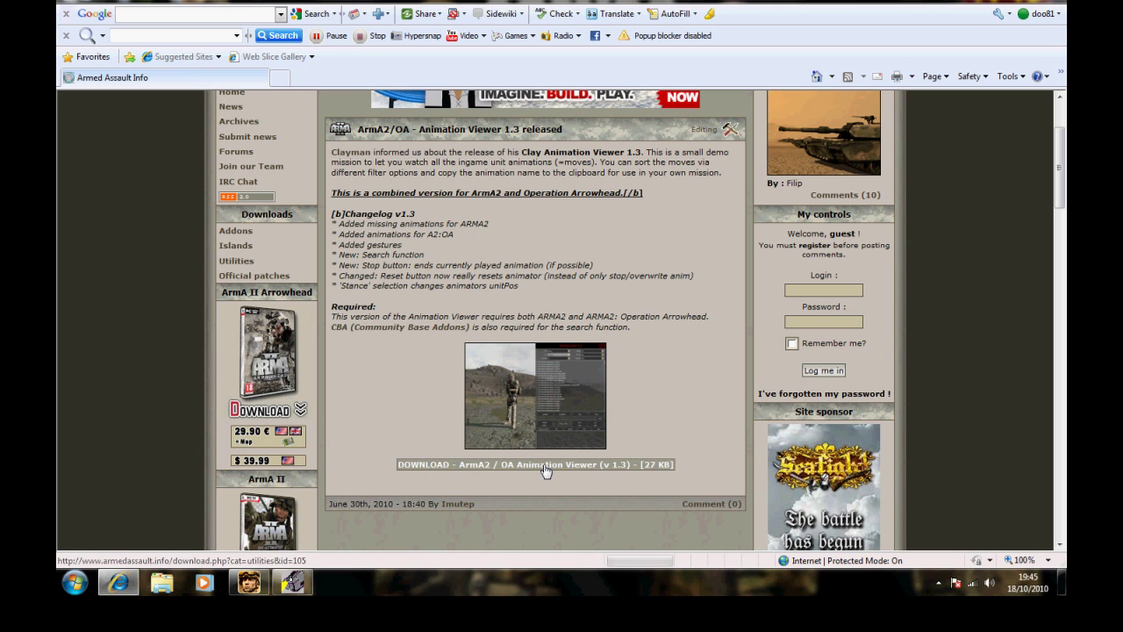
pyautogui.click(611, 287)
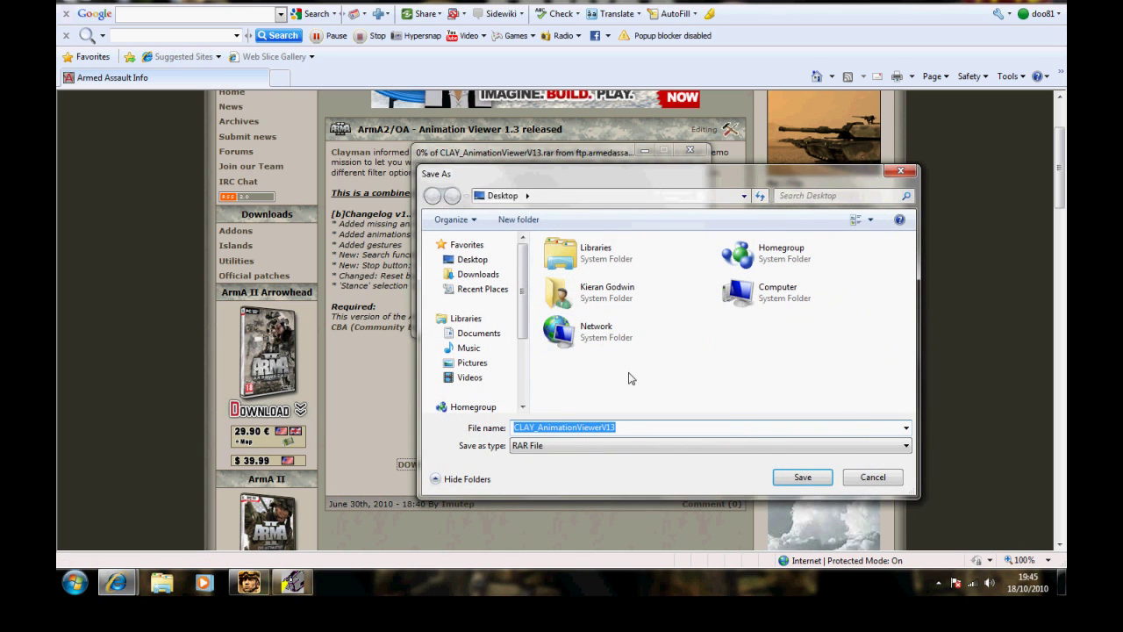
pyautogui.click(812, 476)
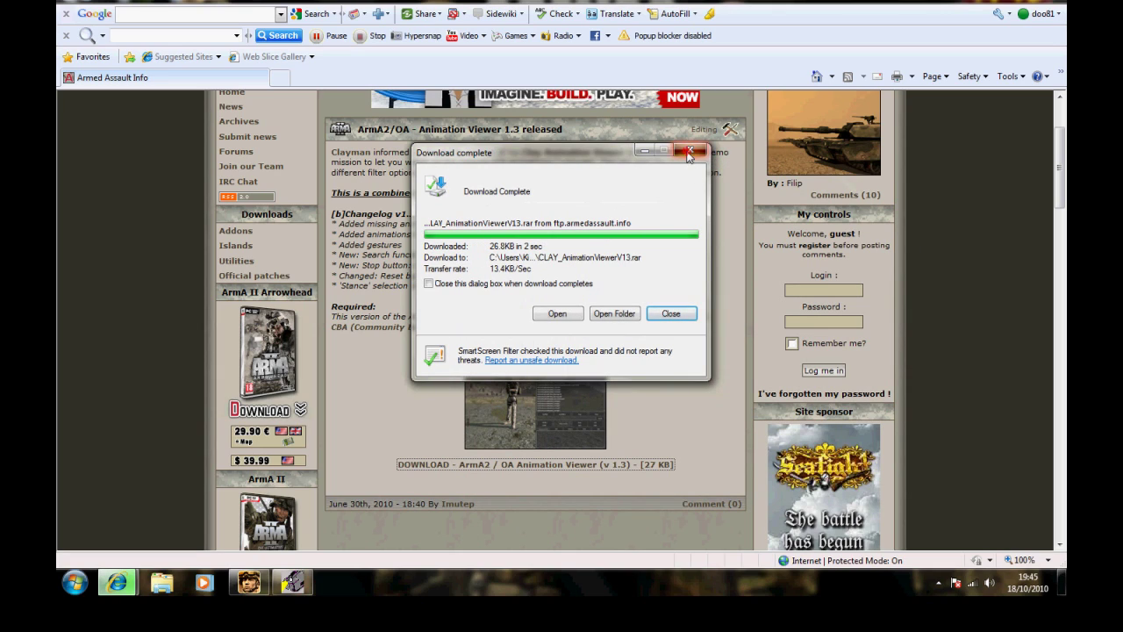
pyautogui.click(690, 154)
# Extract the CLAY_AnimationViewerV13 archive on the desktop with 7-Zip and place the extracted folder beside it
pyautogui.press('super+d')
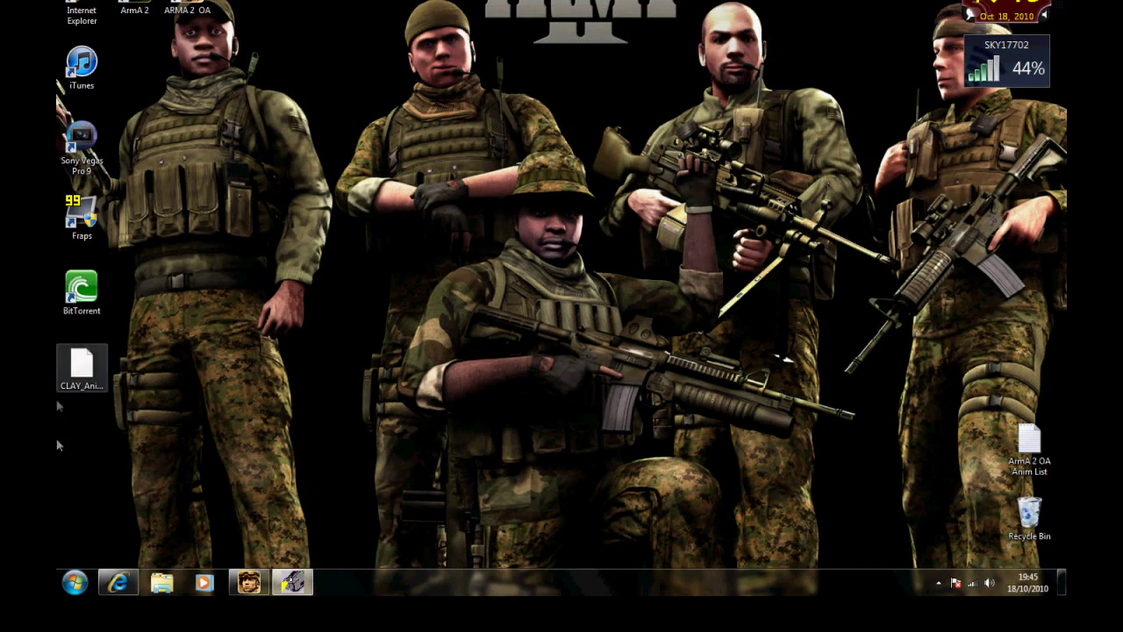
pyautogui.moveTo(82, 367); pyautogui.dragTo(501, 204)
pyautogui.rightClick(501, 203)
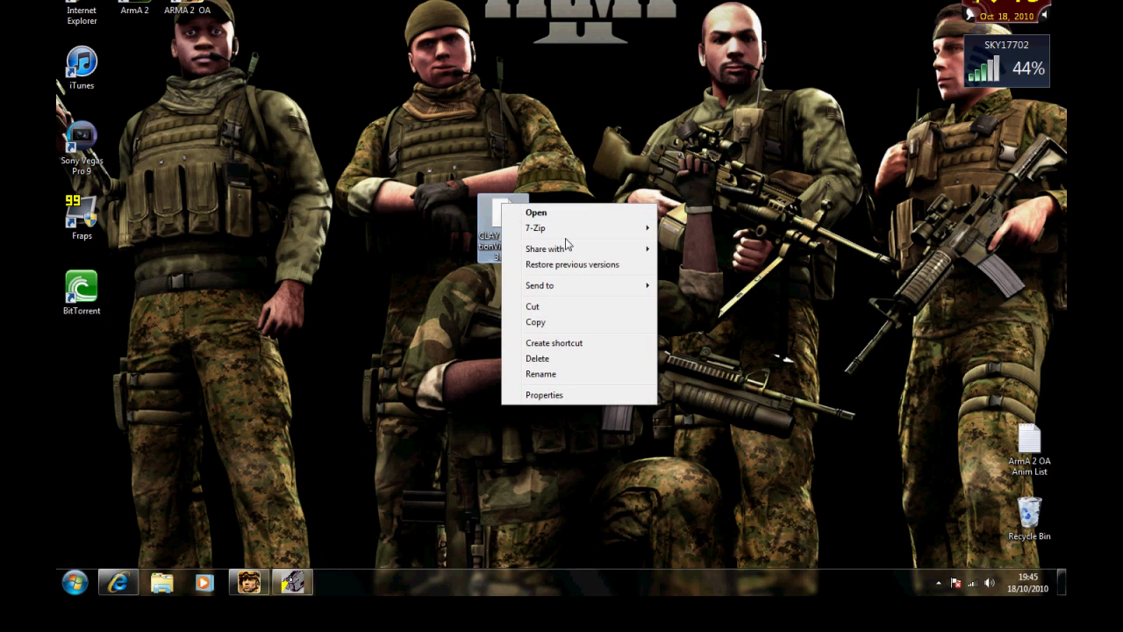
pyautogui.moveTo(567, 231)
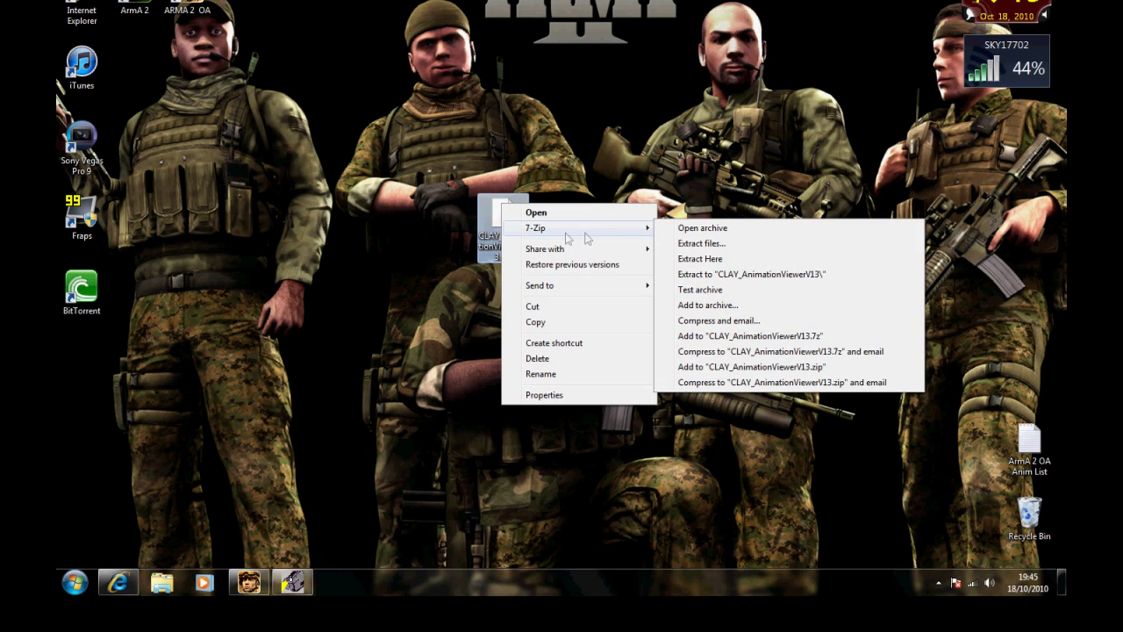
pyautogui.click(718, 247)
pyautogui.click(523, 337)
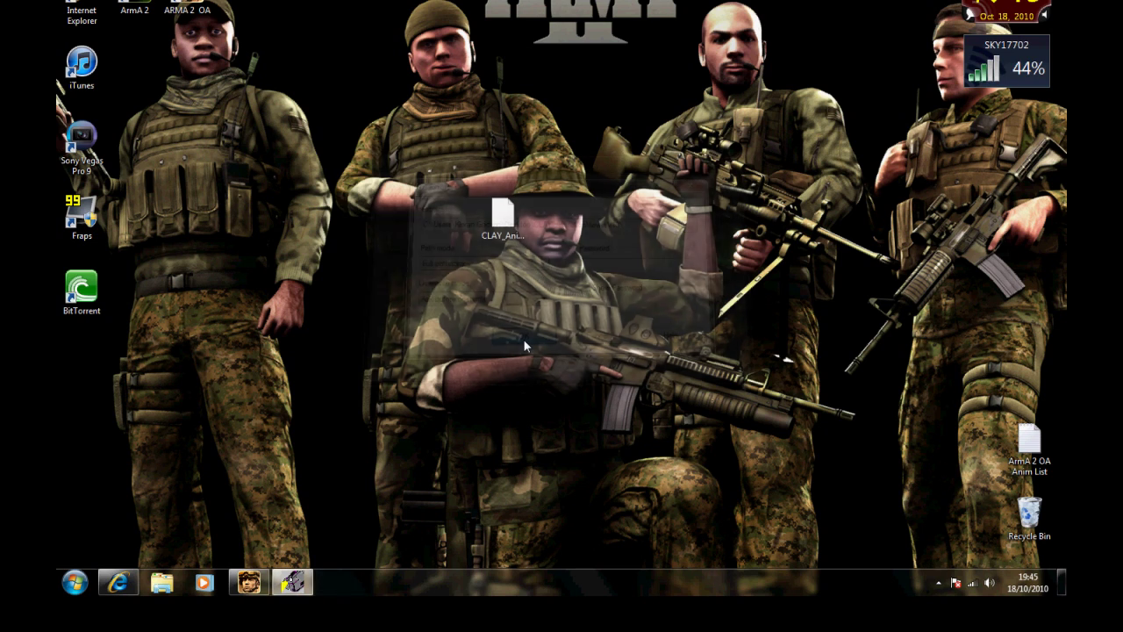
pyautogui.moveTo(79, 364); pyautogui.dragTo(589, 244)
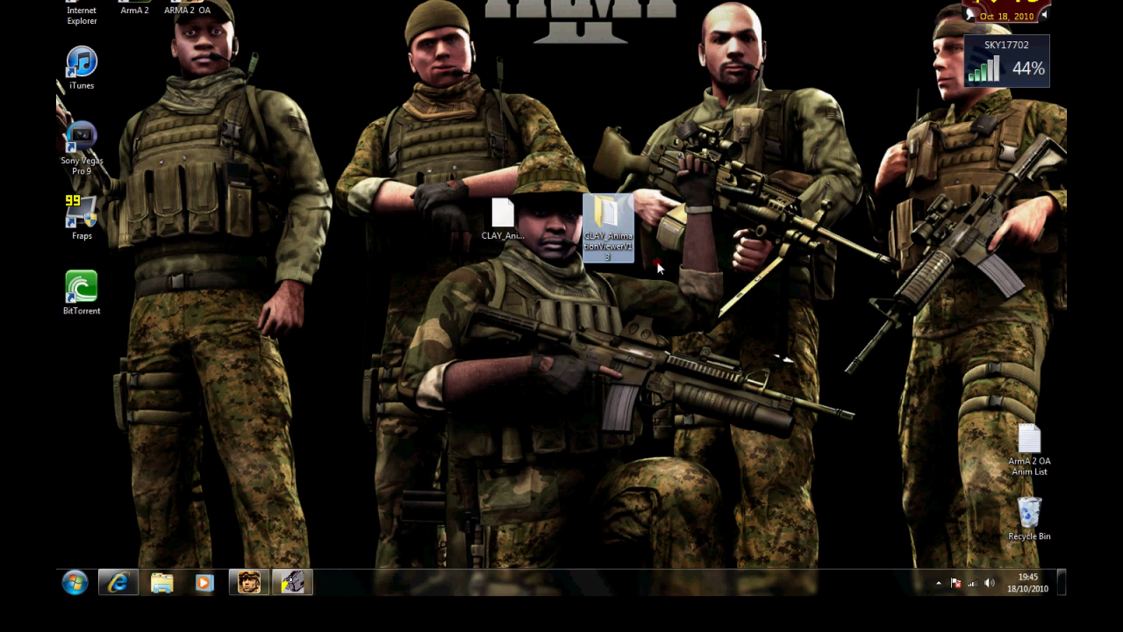
# Open the extracted CLAY_AnimationViewerV13 folder and copy the AnimViewerV13.utes folder
pyautogui.doubleClick(618, 228)
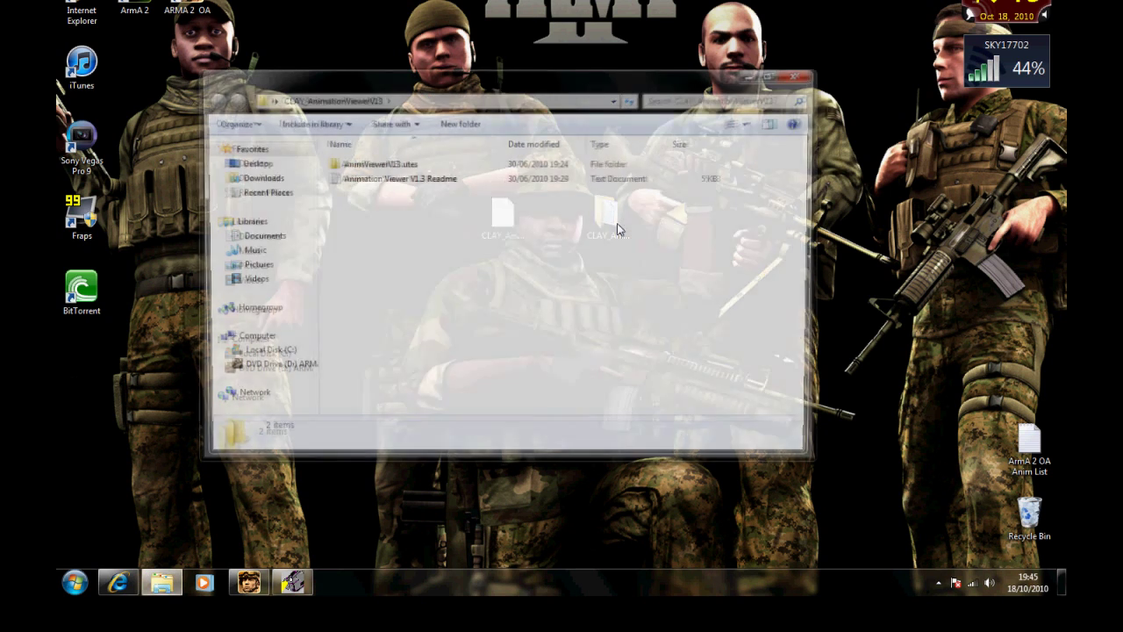
pyautogui.click(374, 168)
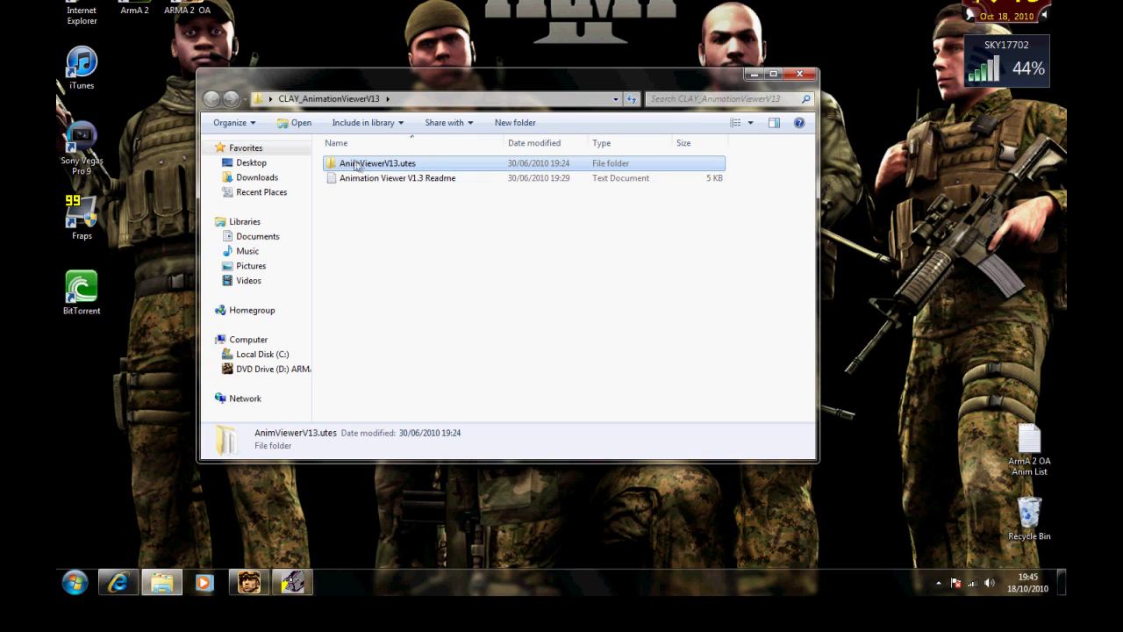
pyautogui.moveTo(382, 167)
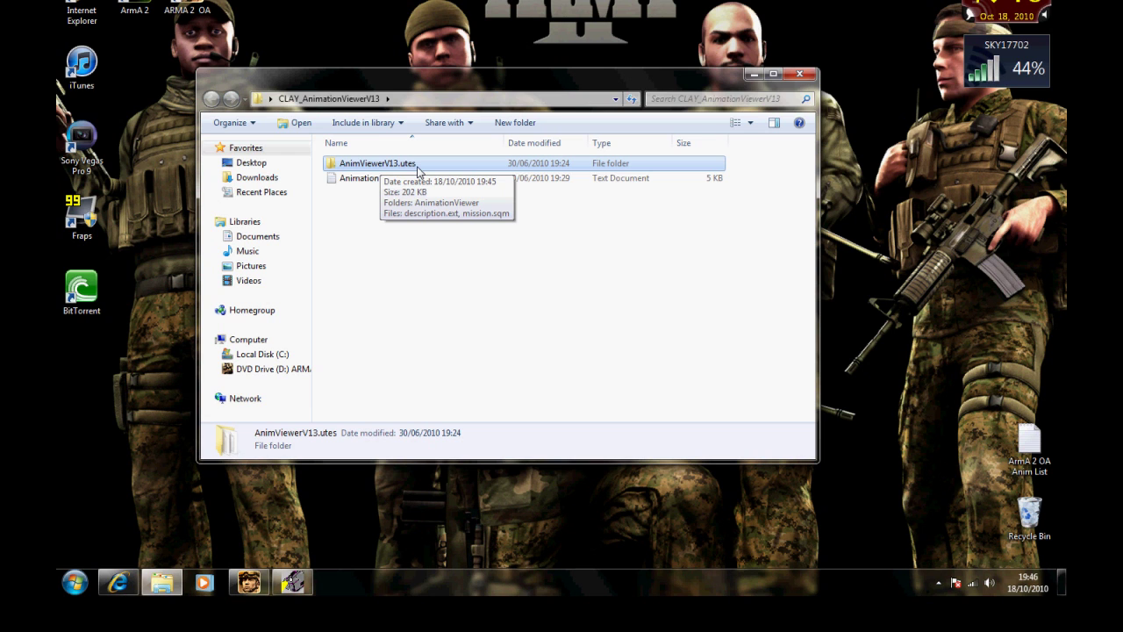
pyautogui.rightClick(418, 169)
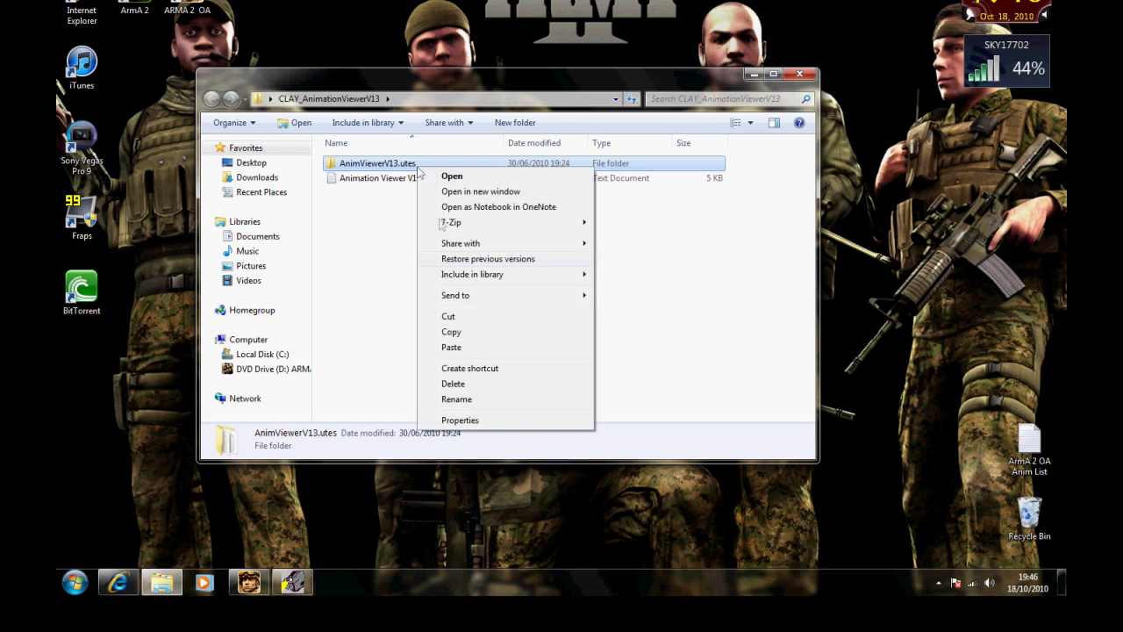
pyautogui.click(497, 340)
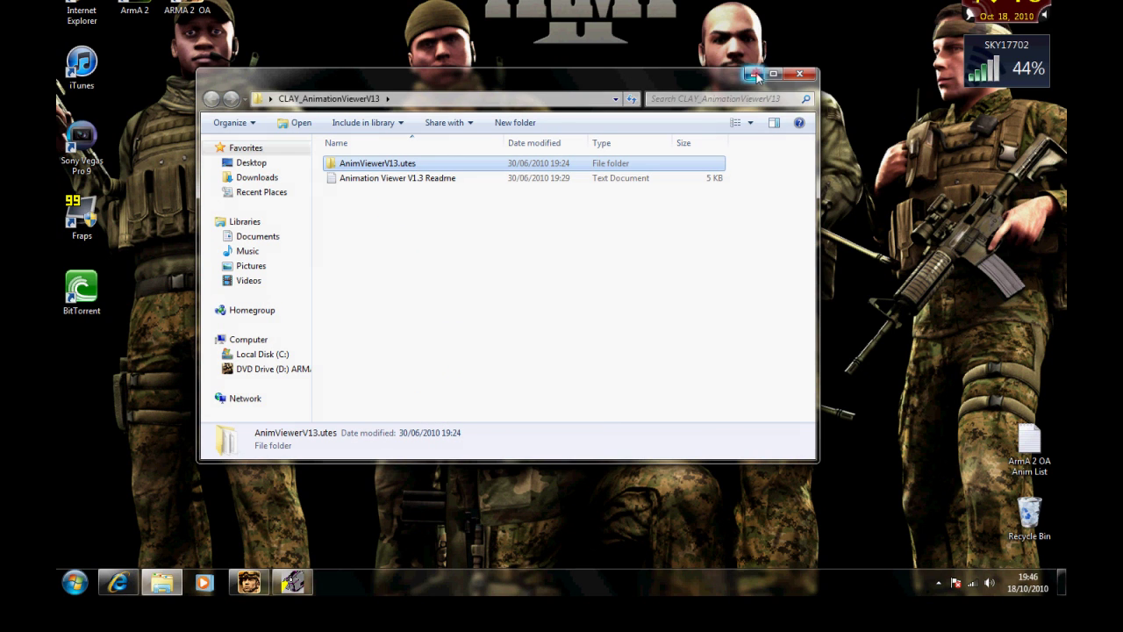
# Minimize the extracted folder's window and open the player profile's missions folder under Documents > ArmA 2 Other Profiles
pyautogui.click(754, 73)
pyautogui.click(74, 582)
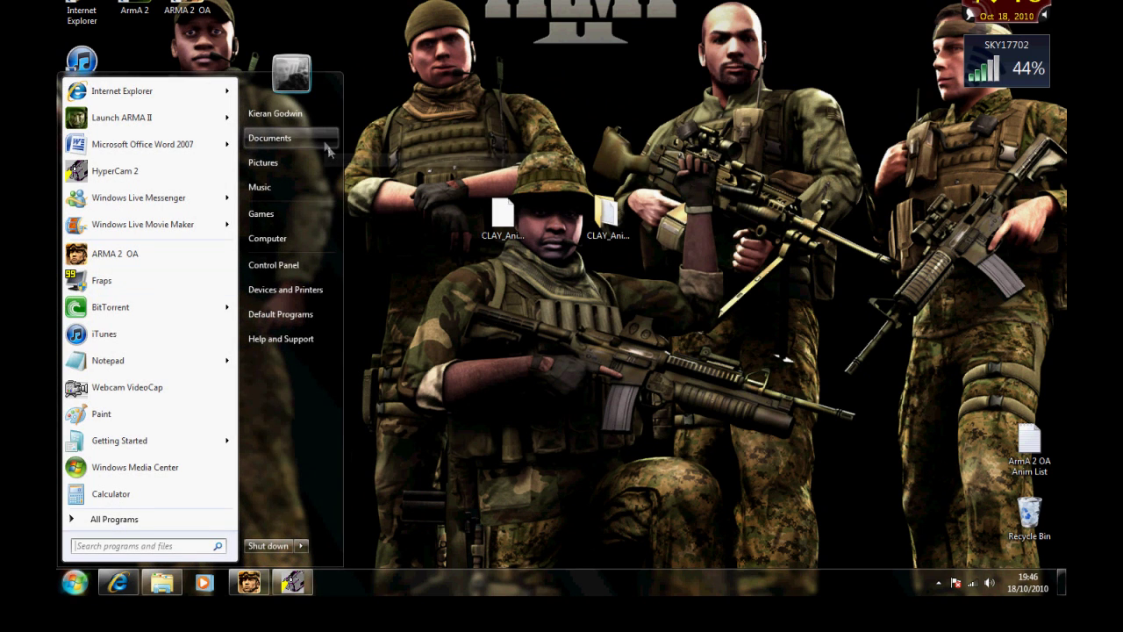
pyautogui.click(321, 139)
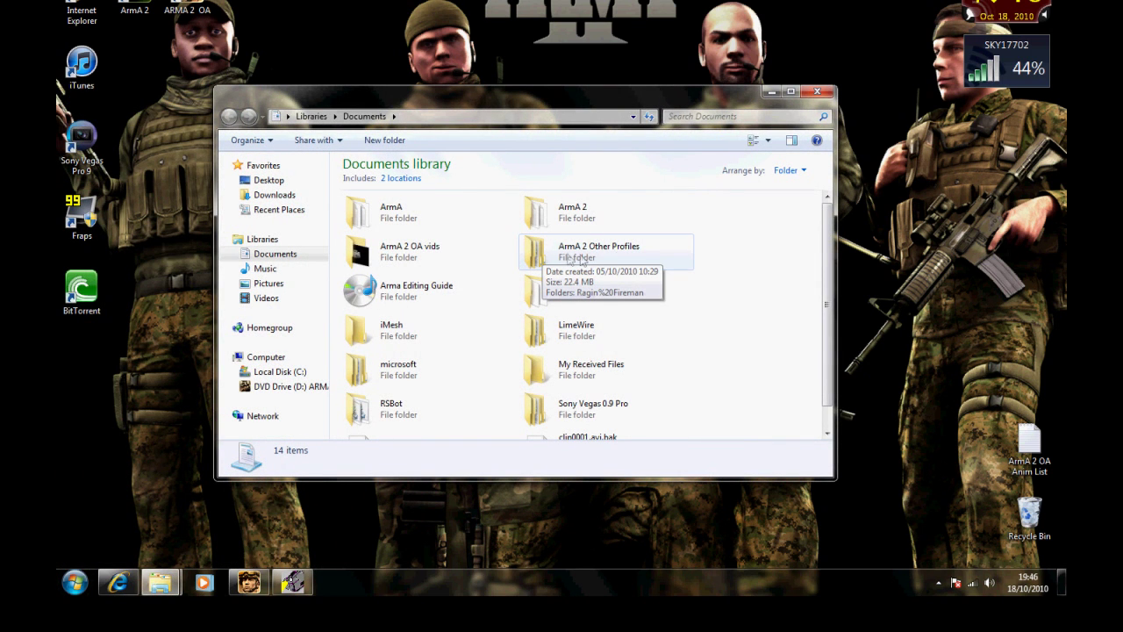
pyautogui.doubleClick(647, 259)
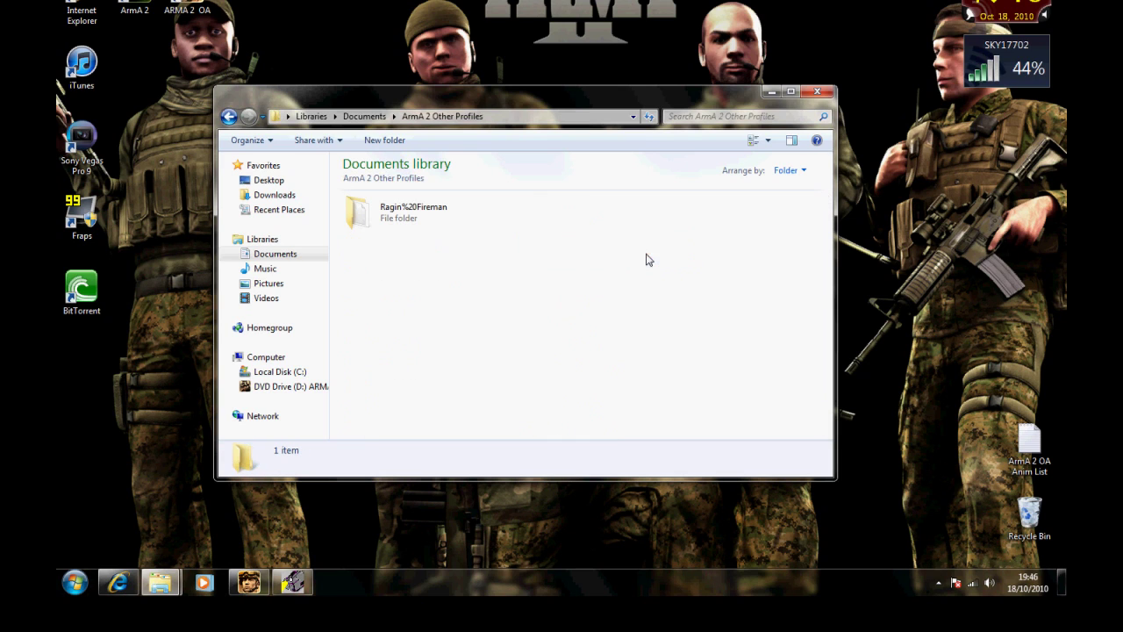
pyautogui.doubleClick(409, 214)
pyautogui.doubleClick(386, 214)
# Show the paste command for the missions folder, dismiss it without pasting, and close the folder window
pyautogui.rightClick(726, 250)
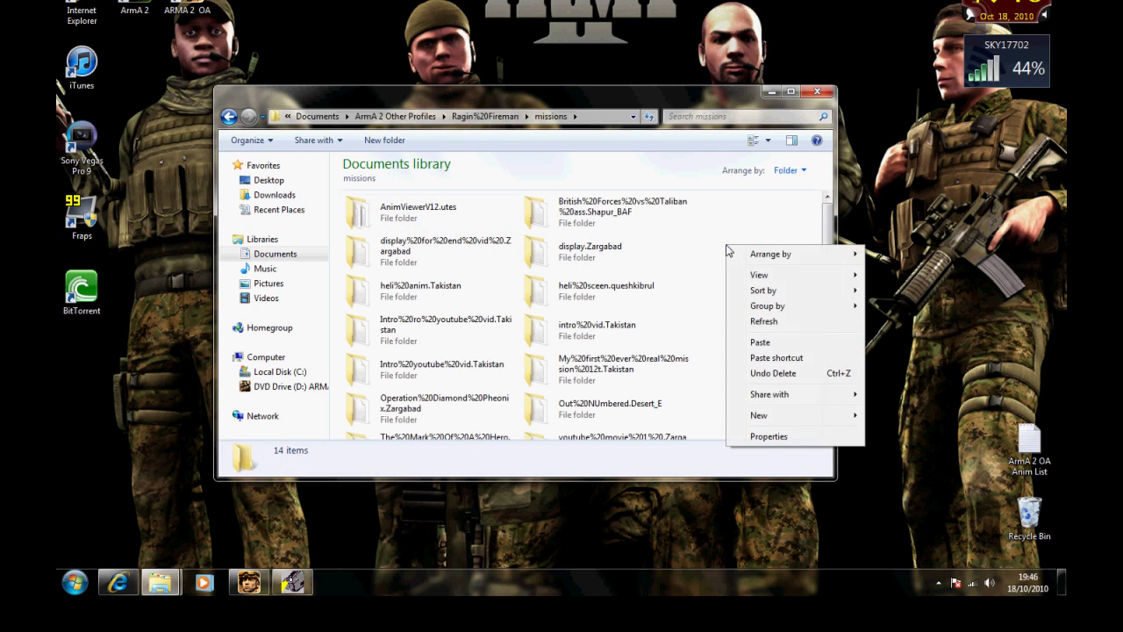
pyautogui.click(778, 215)
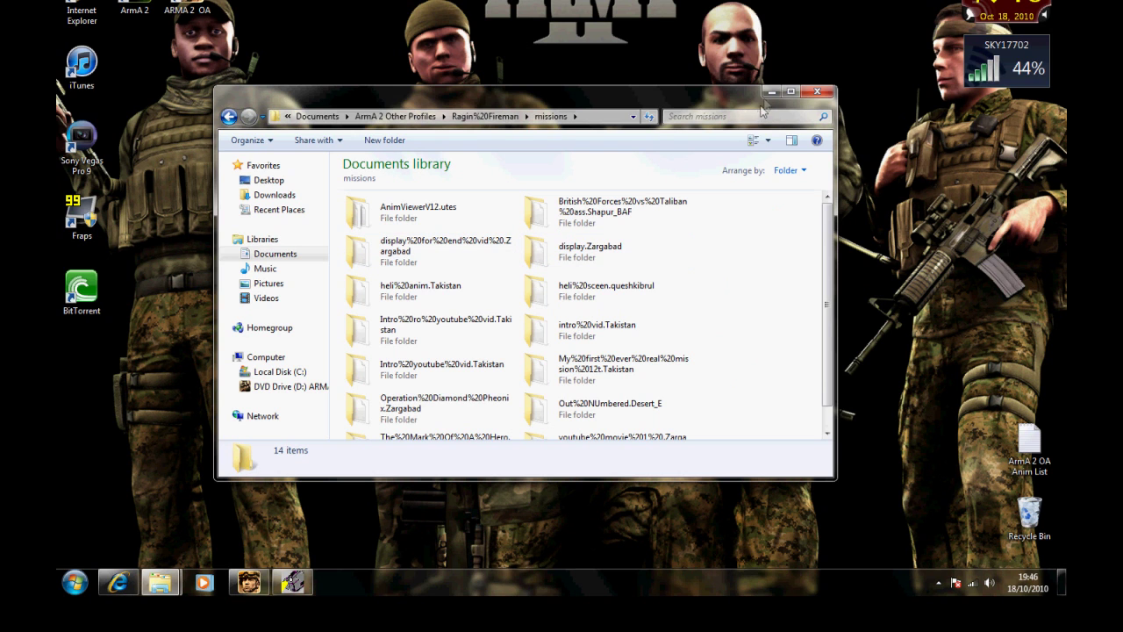
pyautogui.click(817, 93)
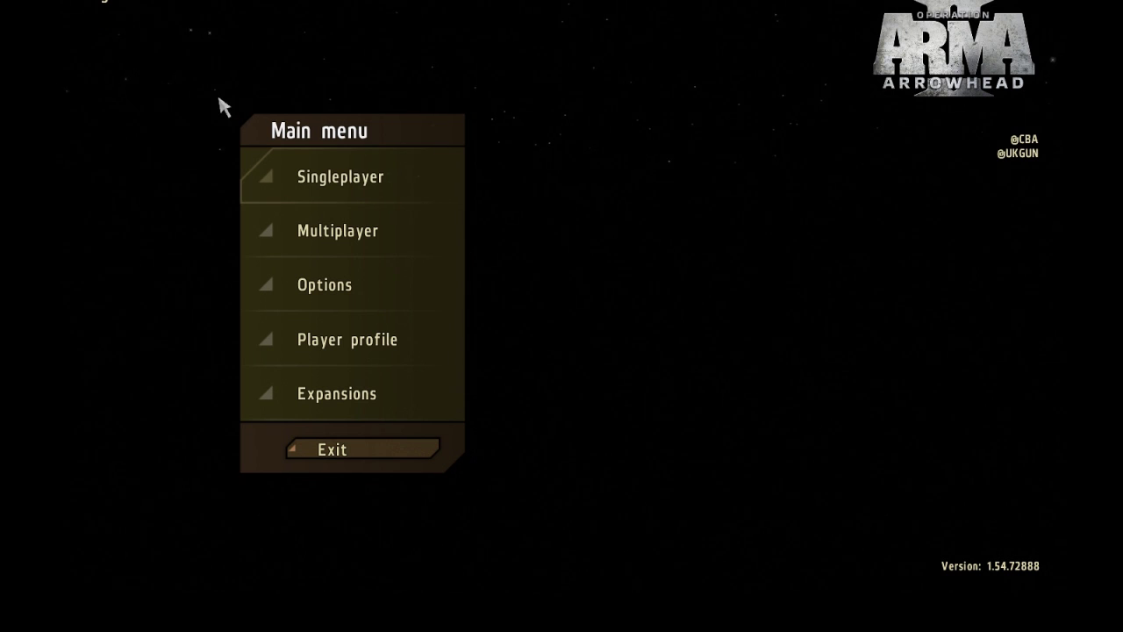
# In ArmA 2: Operation Arrowhead, open the single-player mission editor with the Utes map
pyautogui.click(351, 165)
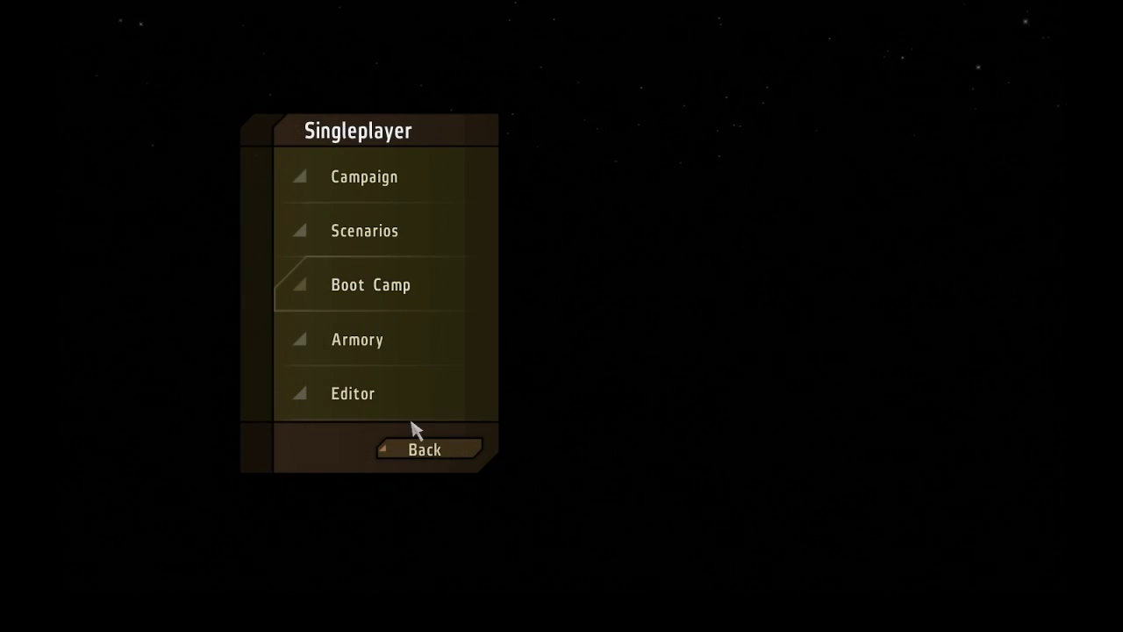
pyautogui.click(402, 395)
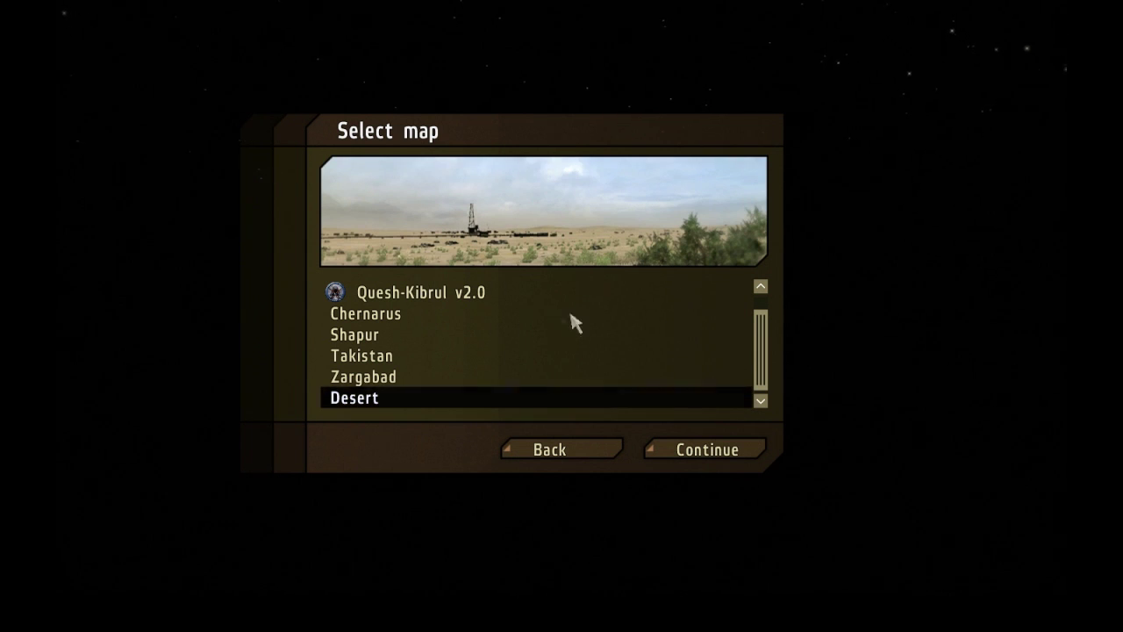
pyautogui.moveTo(764, 351); pyautogui.dragTo(769, 326)
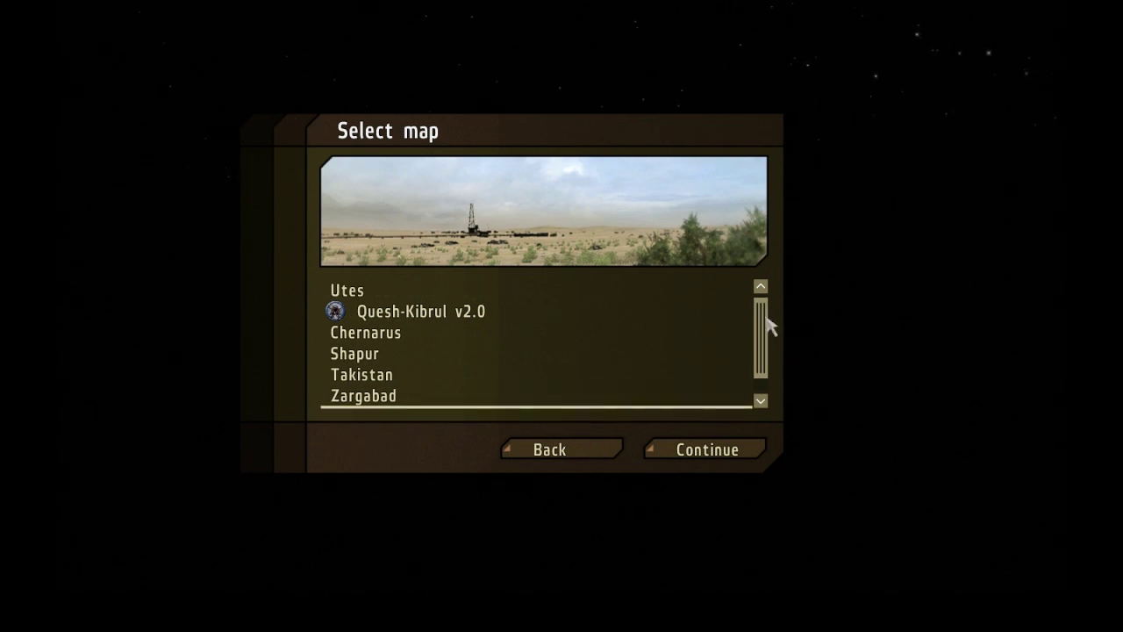
pyautogui.click(356, 293)
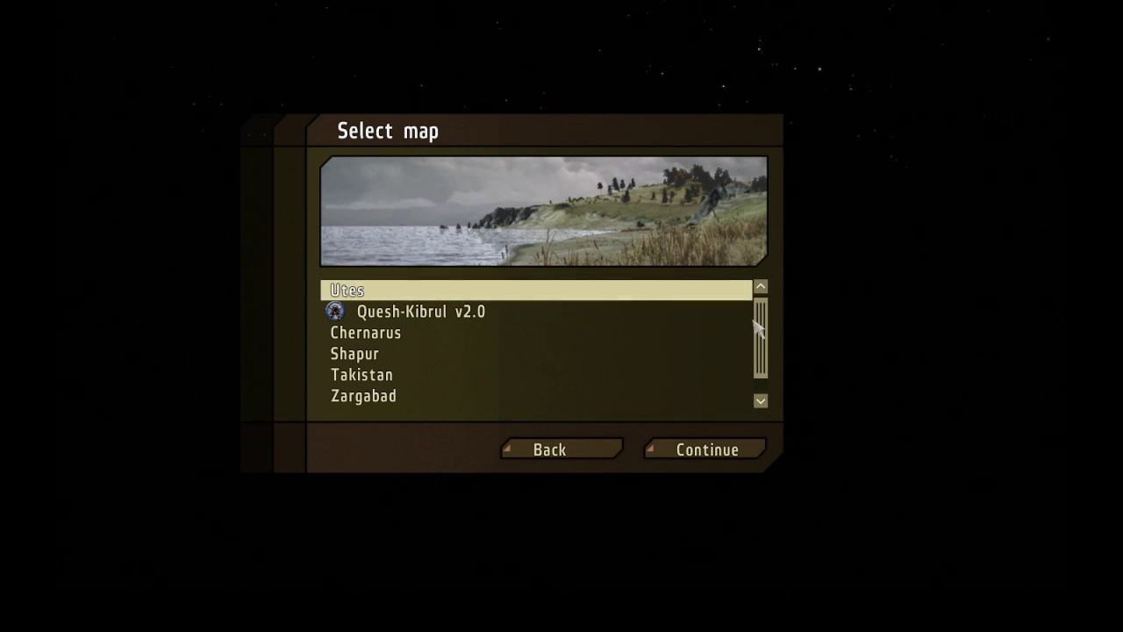
pyautogui.scroll(-1, 759, 327)
pyautogui.scroll(1, 760, 327)
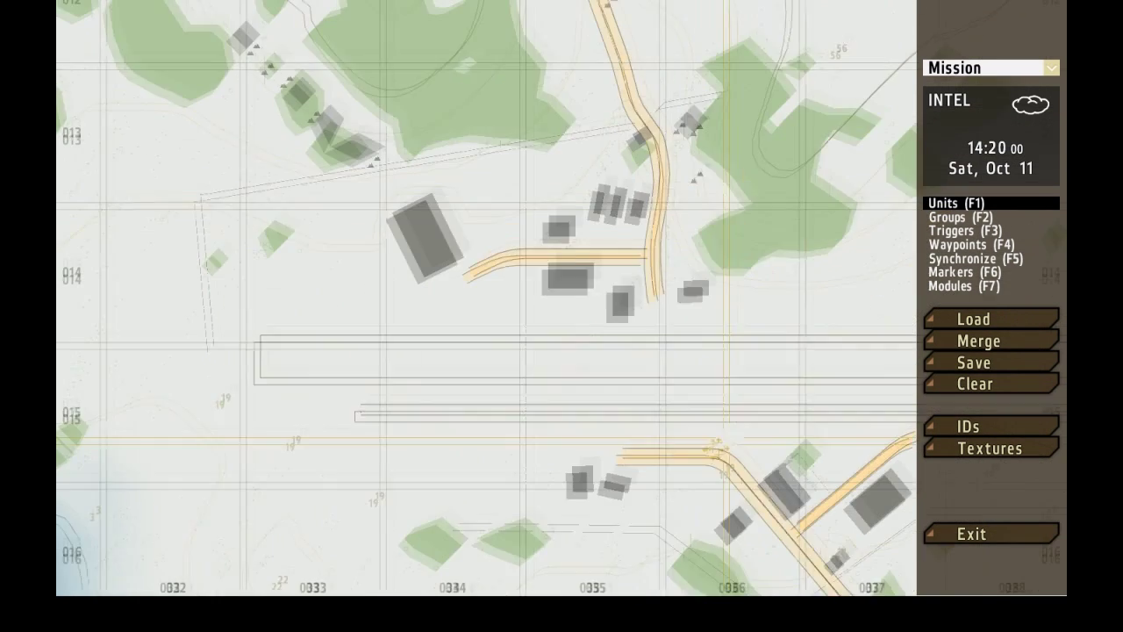
# Load the AnimViewerV12 mission for the Utes map
pyautogui.click(997, 318)
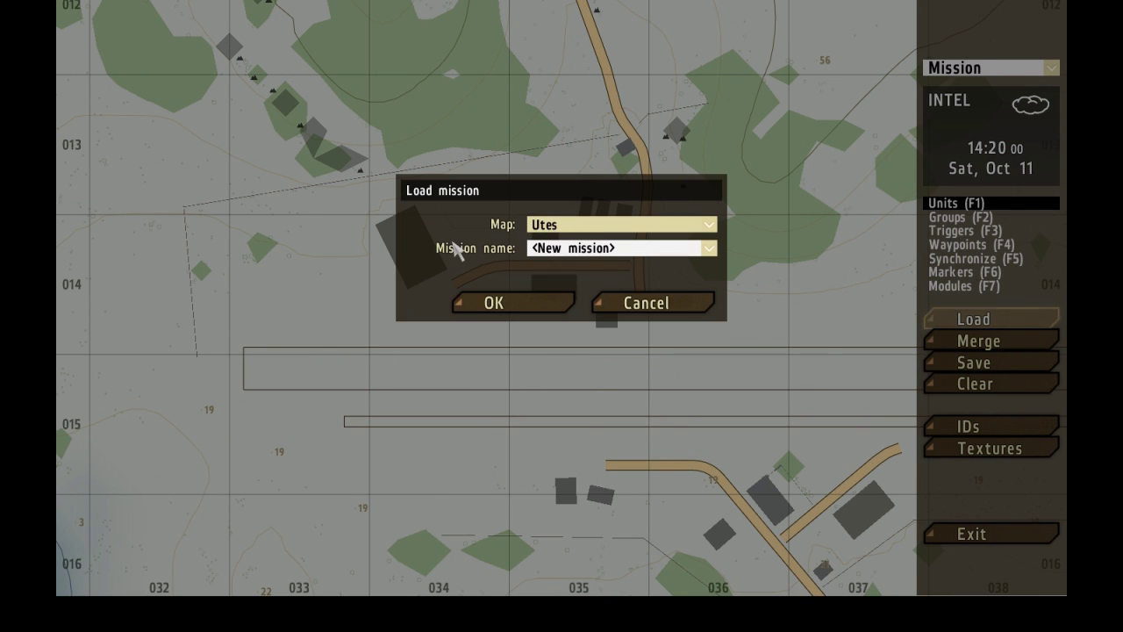
pyautogui.click(643, 250)
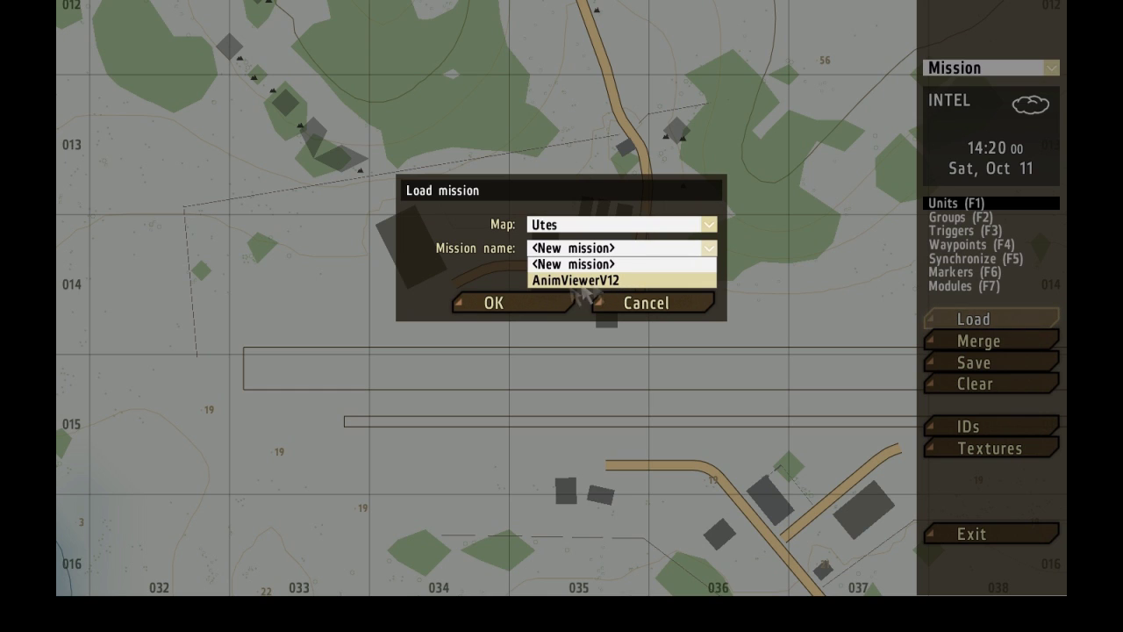
pyautogui.click(544, 283)
pyautogui.click(529, 307)
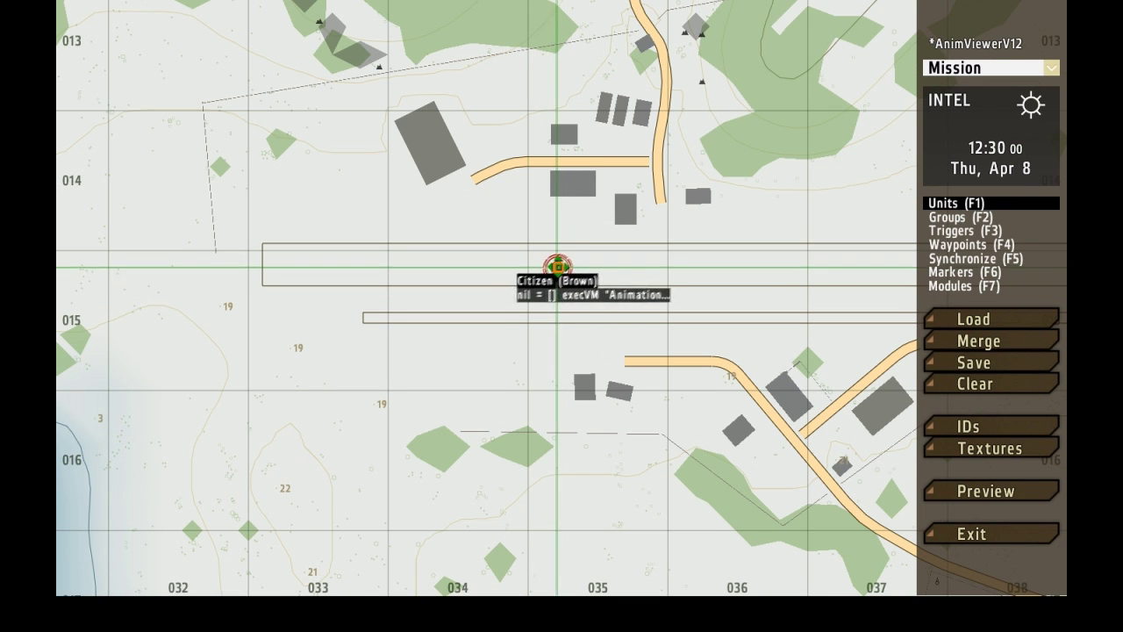
# Open the Citizen (Brown) unit's settings, examine its initialization script line, and close the settings
pyautogui.click(561, 271)
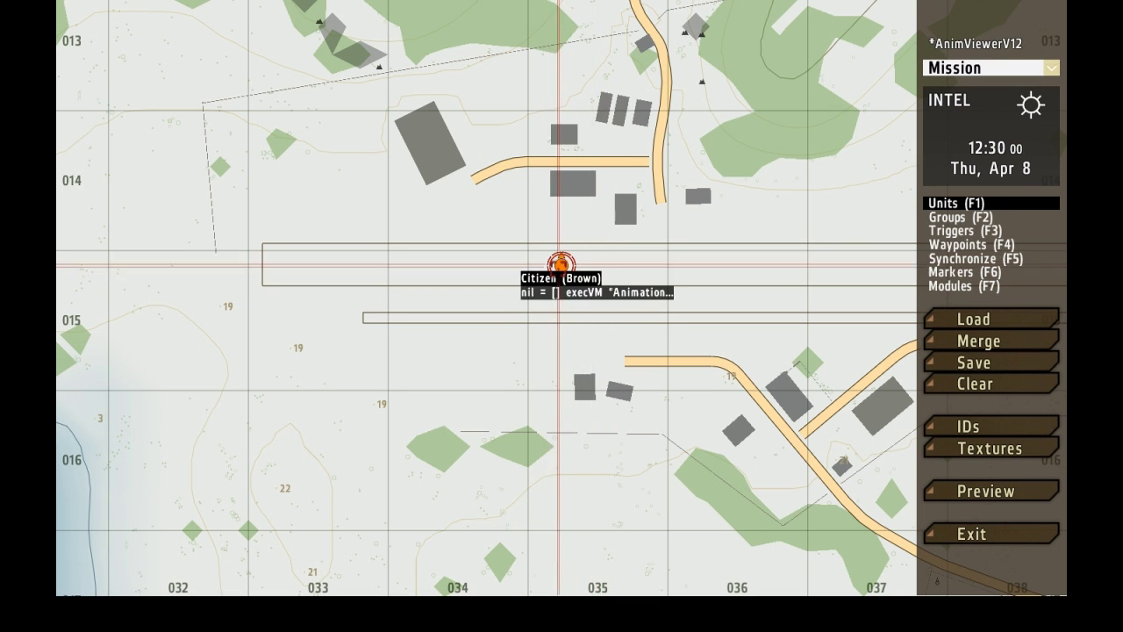
pyautogui.doubleClick(561, 265)
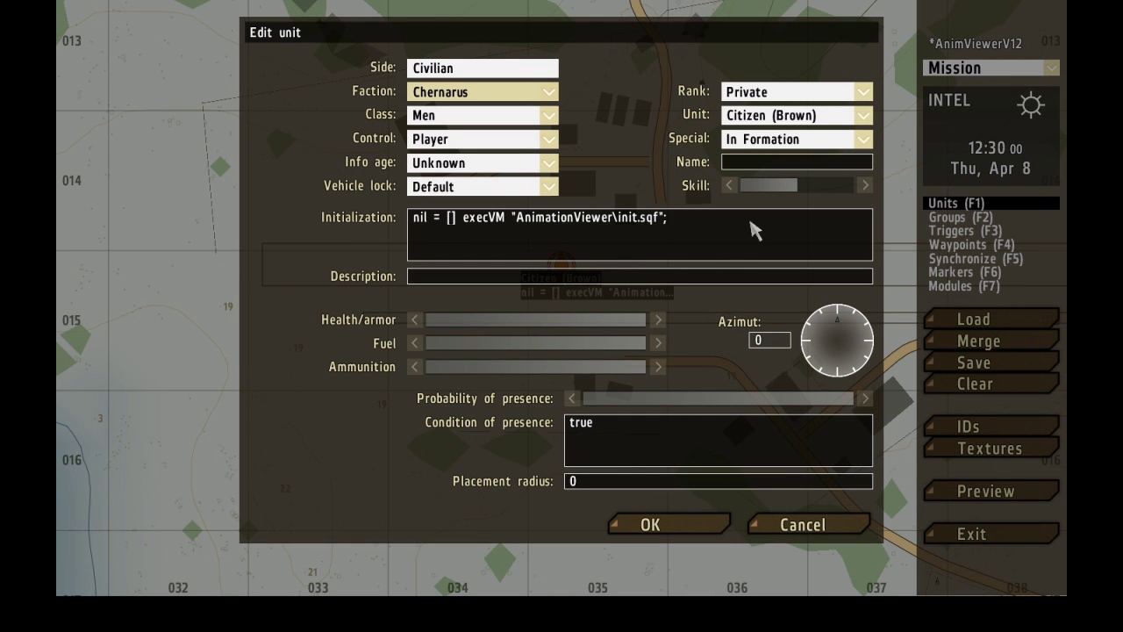
pyautogui.moveTo(753, 230); pyautogui.dragTo(395, 239)
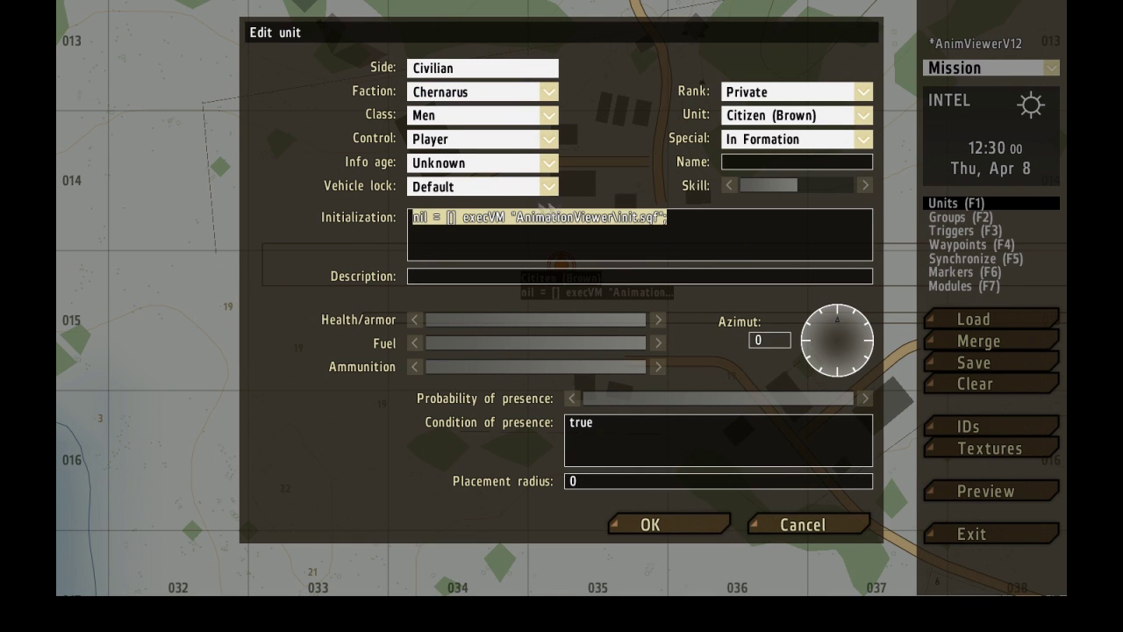
pyautogui.click(709, 227)
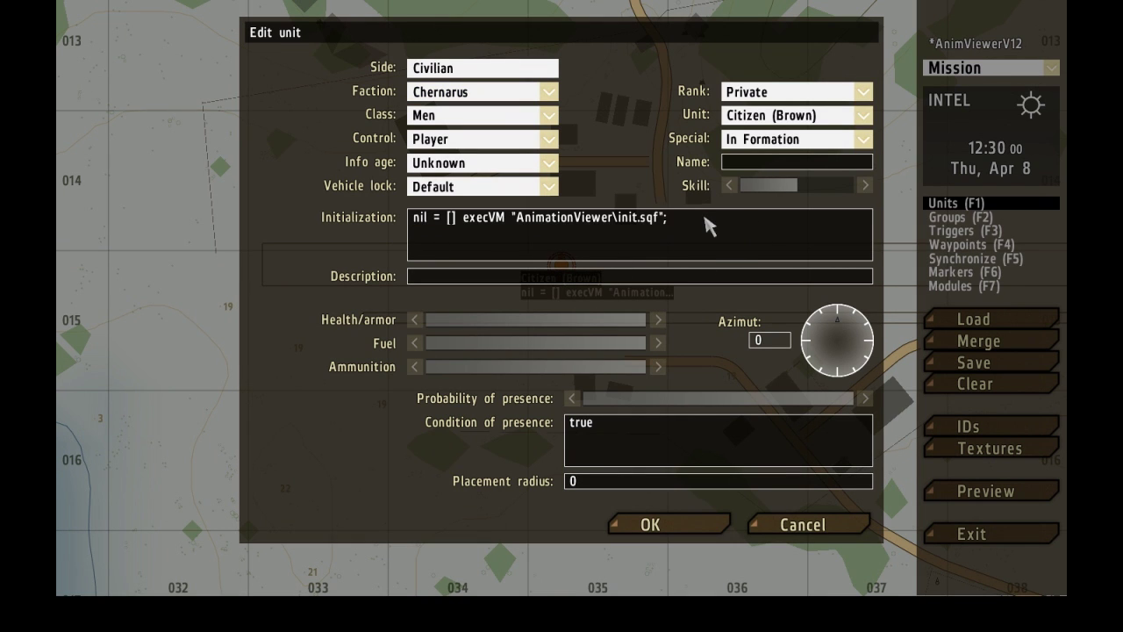
pyautogui.click(675, 526)
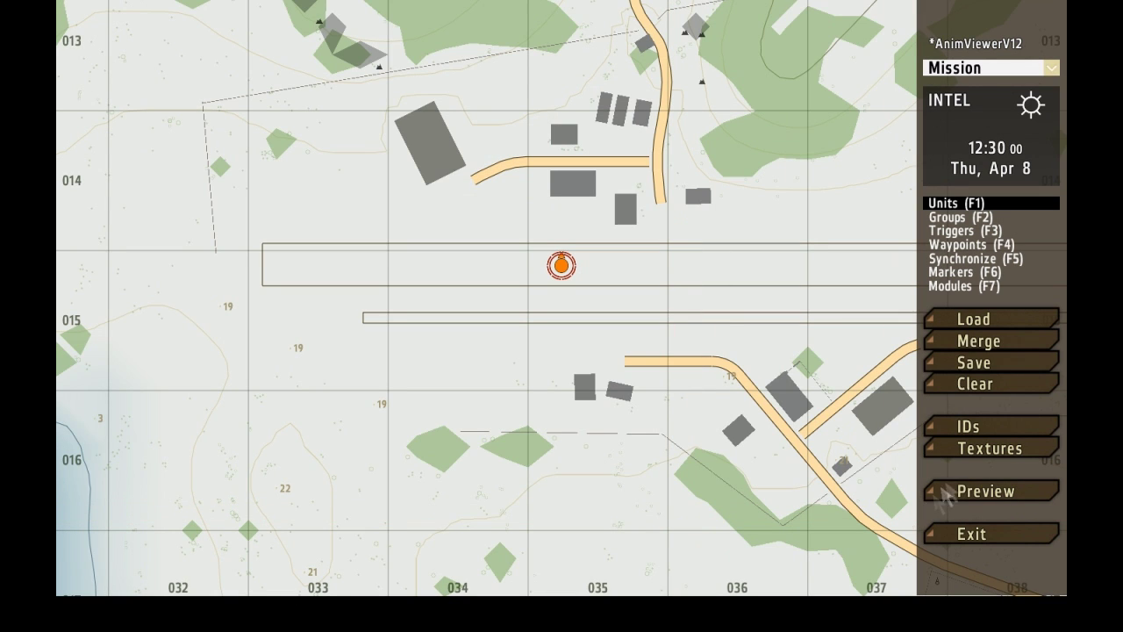
# Turn the Citizen (Brown) unit to face roughly east and preview the mission, continuing past the script warning
pyautogui.doubleClick(561, 266)
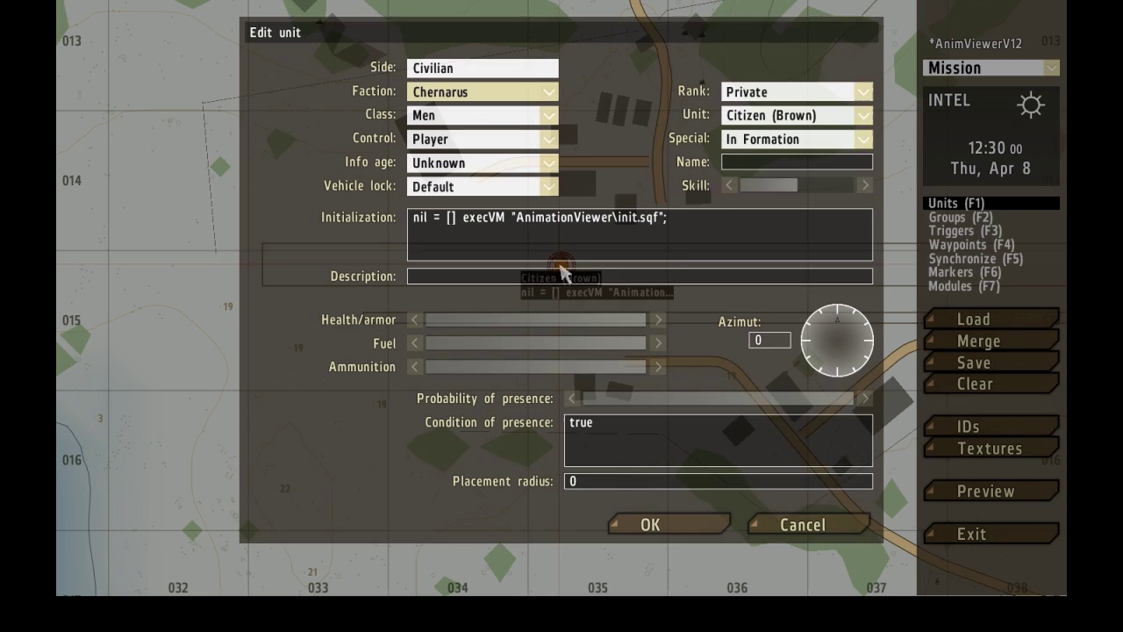
pyautogui.click(866, 353)
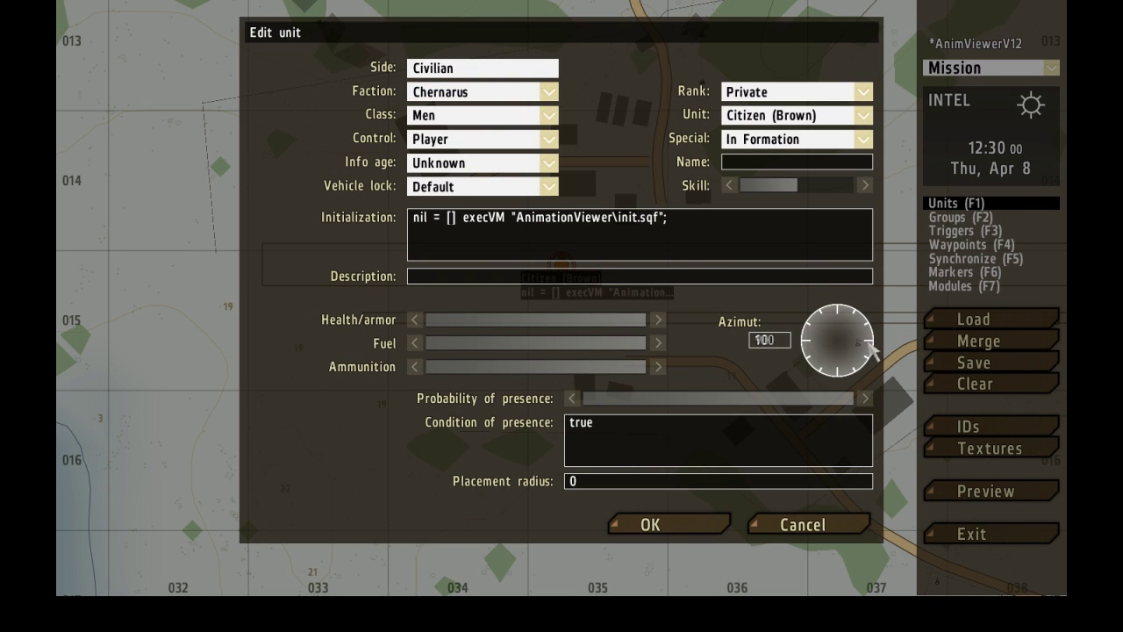
pyautogui.click(693, 523)
pyautogui.click(986, 493)
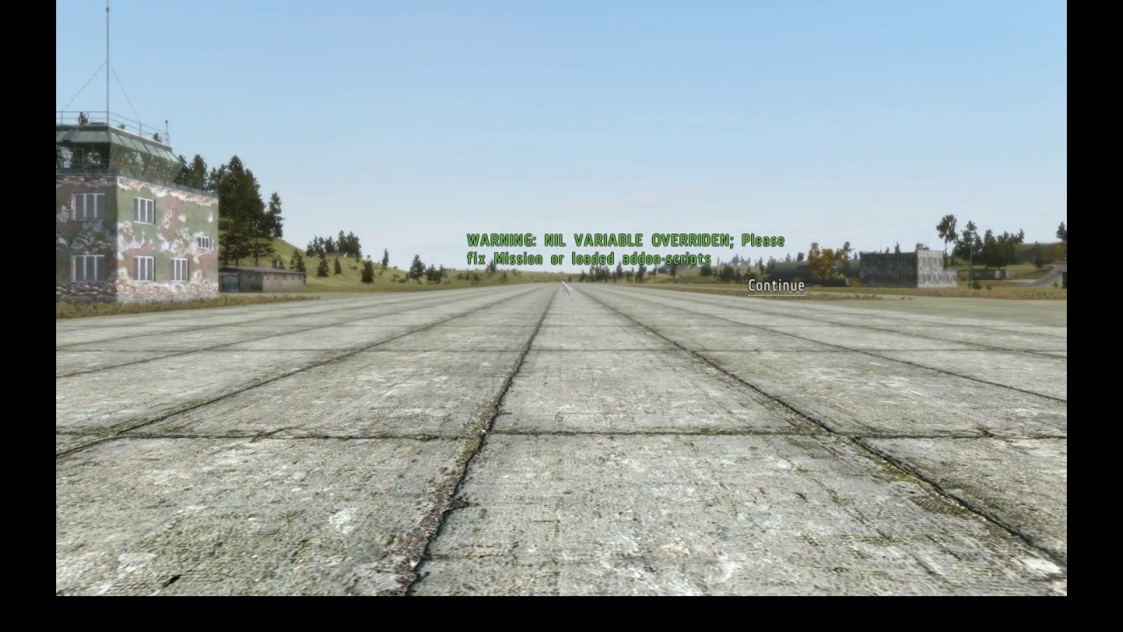
pyautogui.press('Return')
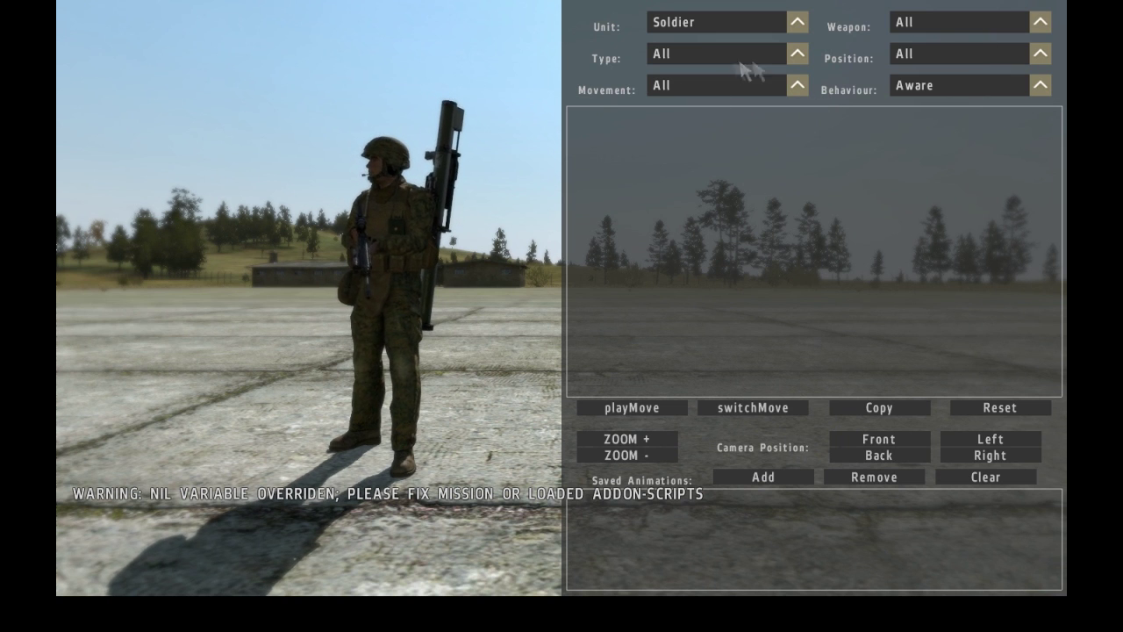
# Set the animation viewer's type to Other, movement to Stop and behaviour to Safe
pyautogui.click(798, 54)
pyautogui.click(759, 186)
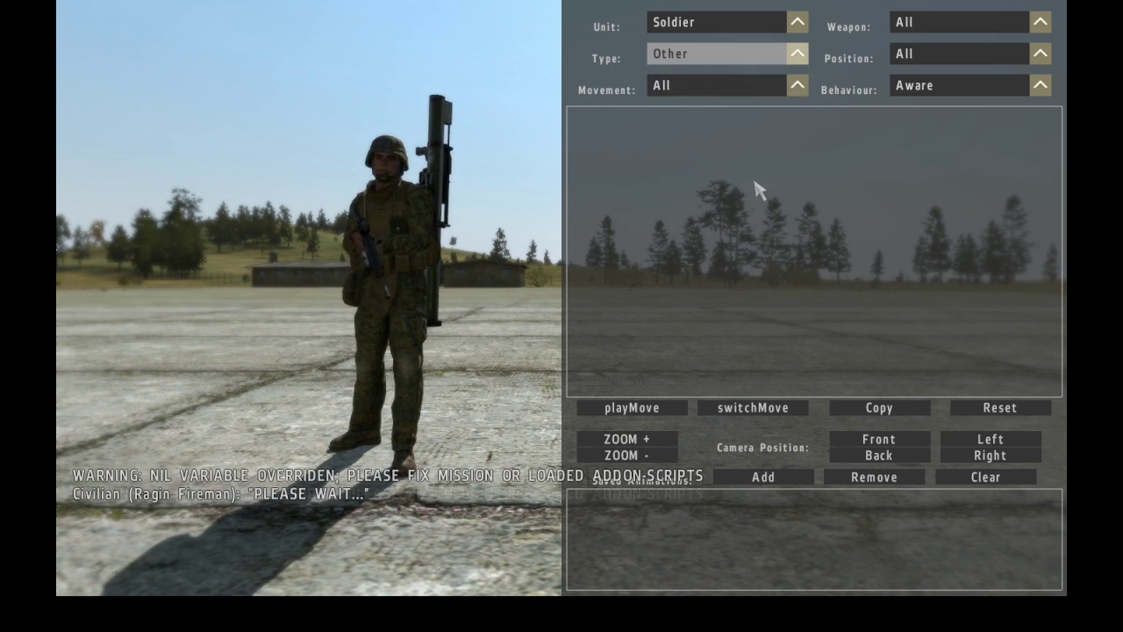
pyautogui.click(754, 87)
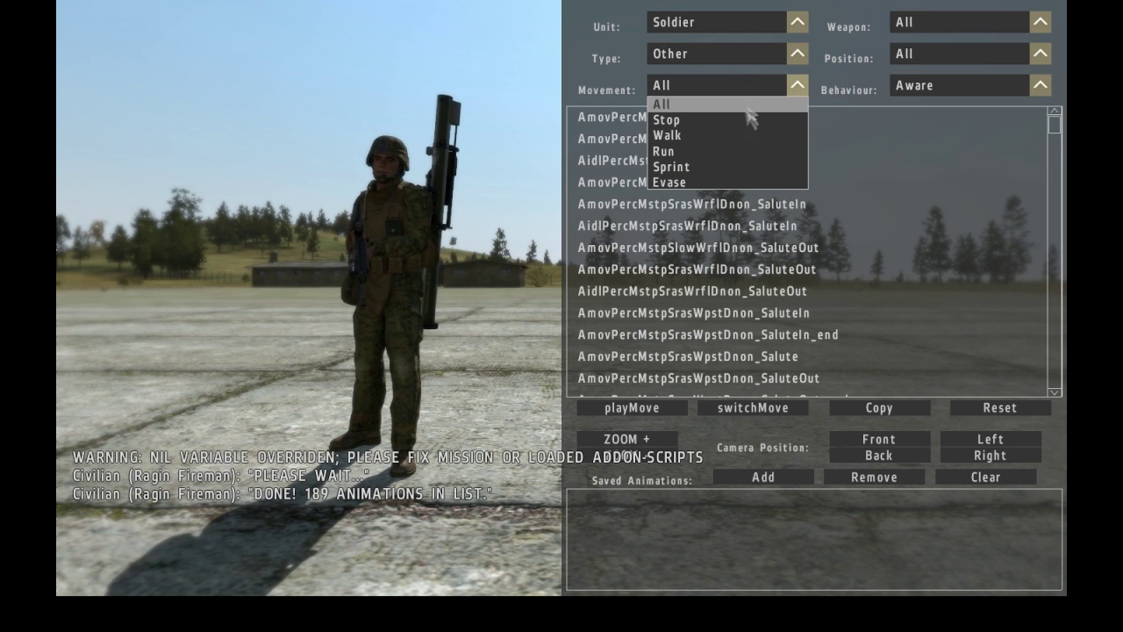
pyautogui.click(743, 119)
pyautogui.click(1000, 88)
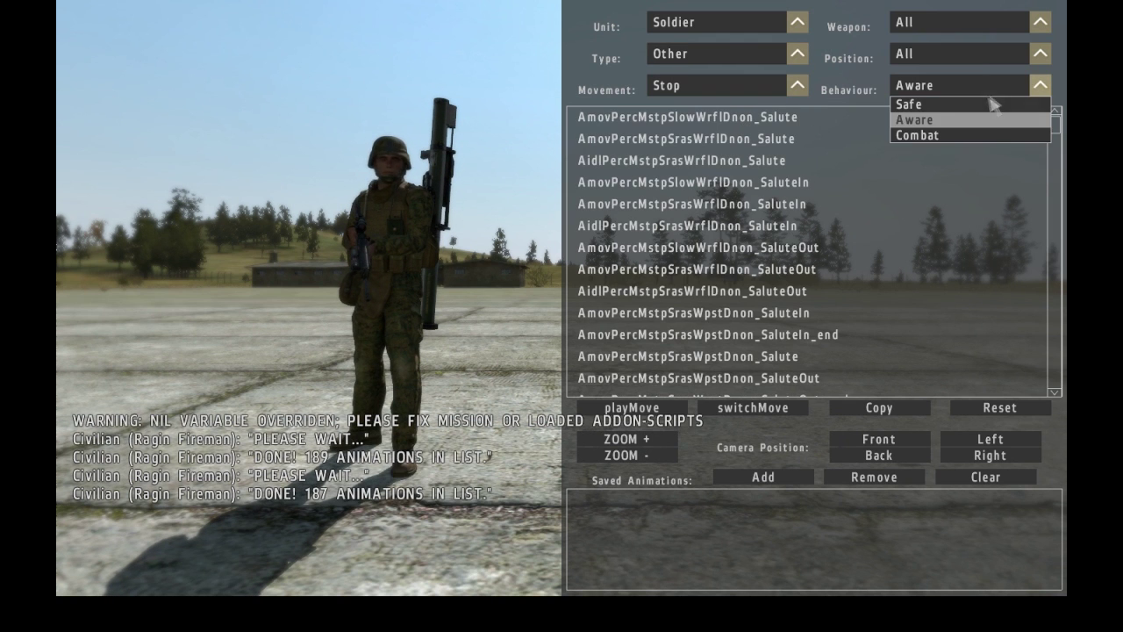
pyautogui.click(983, 102)
# Filter the animations by position Other, try the weapon filter None, and return the weapon filter to All
pyautogui.click(973, 59)
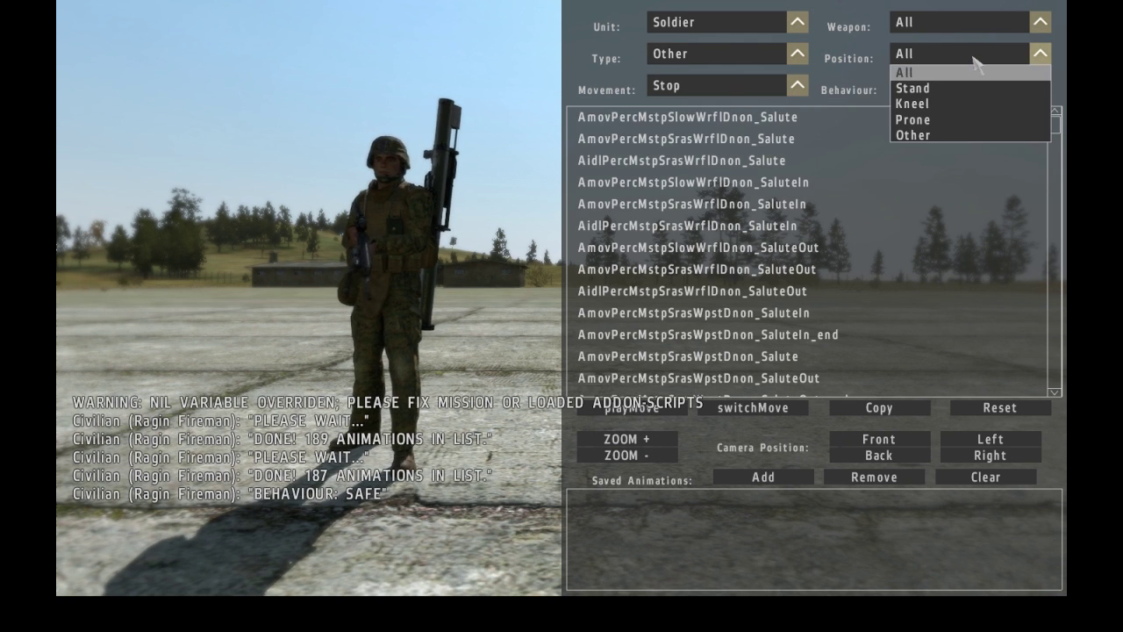
pyautogui.click(949, 134)
pyautogui.click(931, 27)
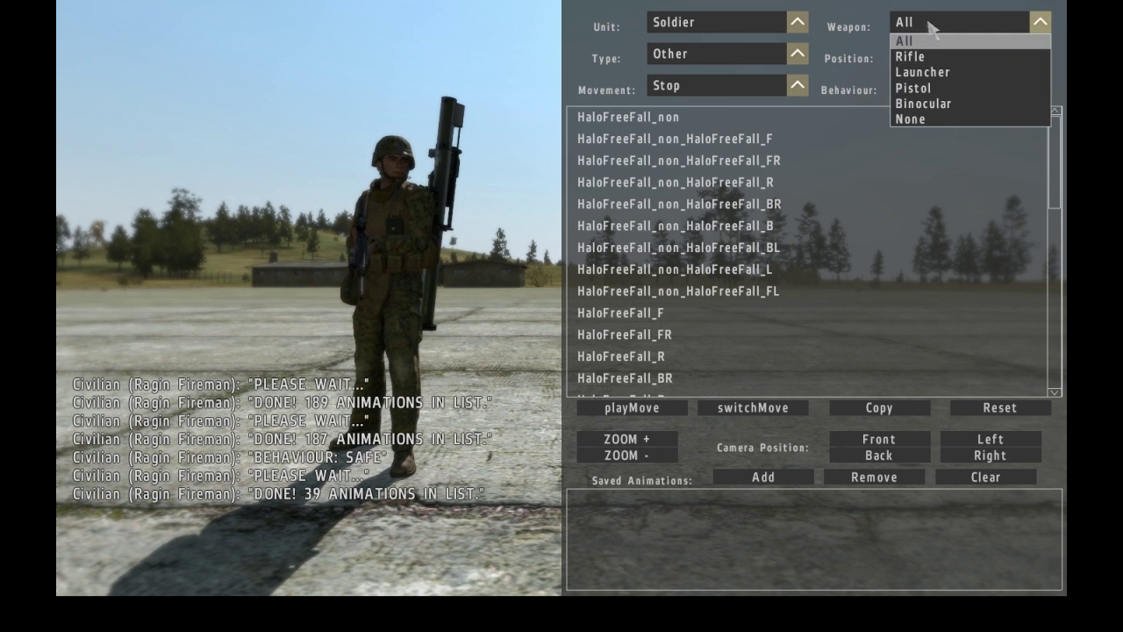
pyautogui.click(921, 122)
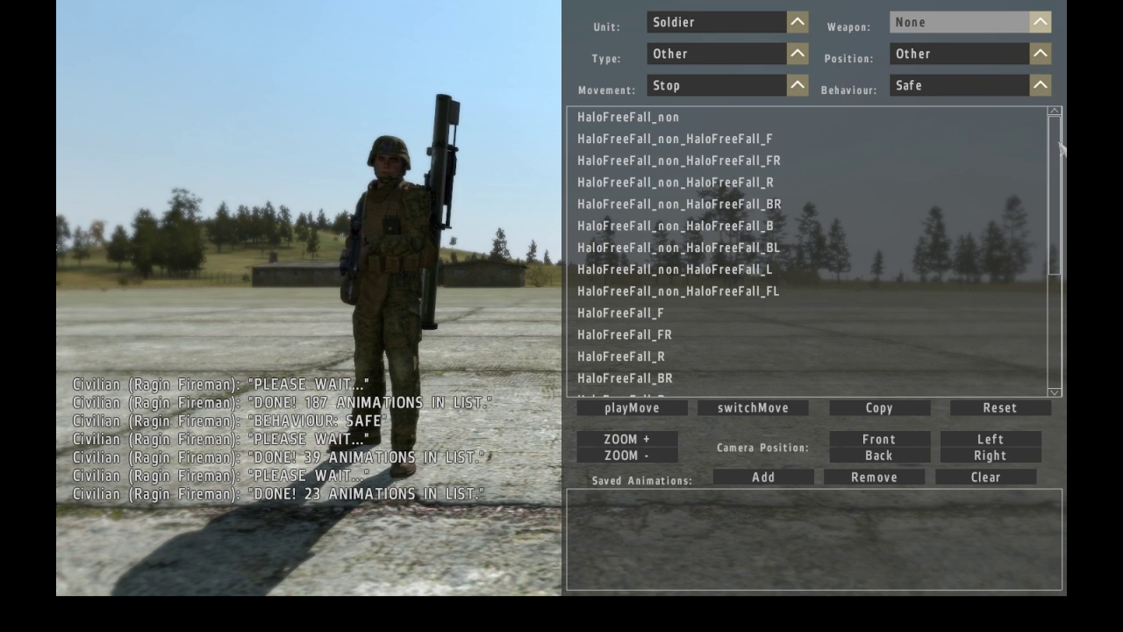
pyautogui.moveTo(1058, 154); pyautogui.dragTo(1049, 133)
pyautogui.click(1013, 19)
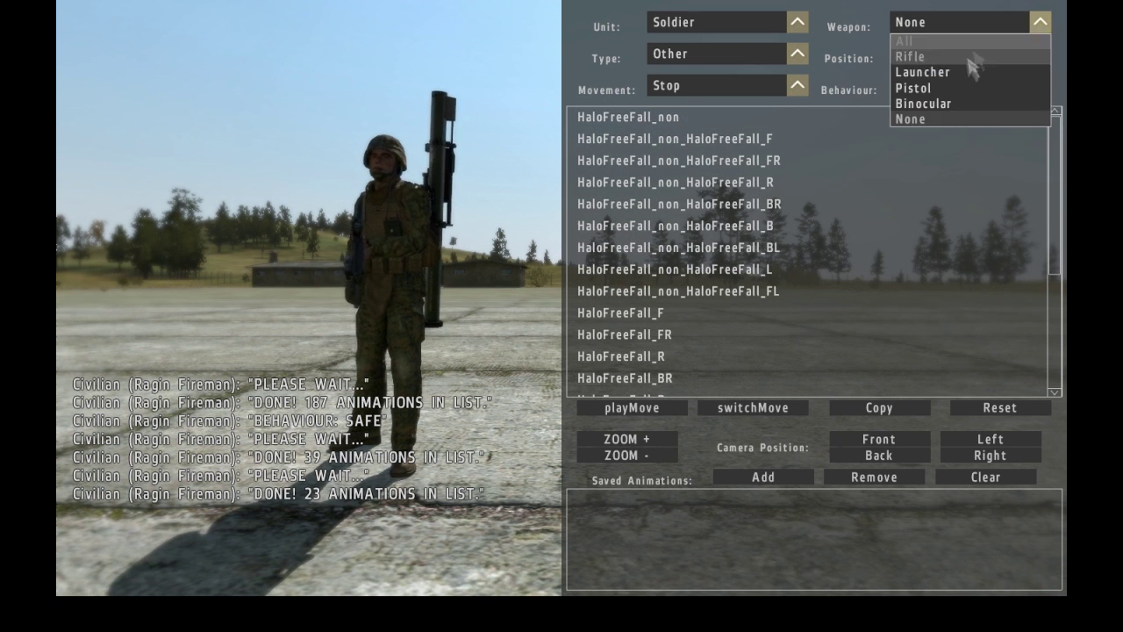
pyautogui.click(965, 42)
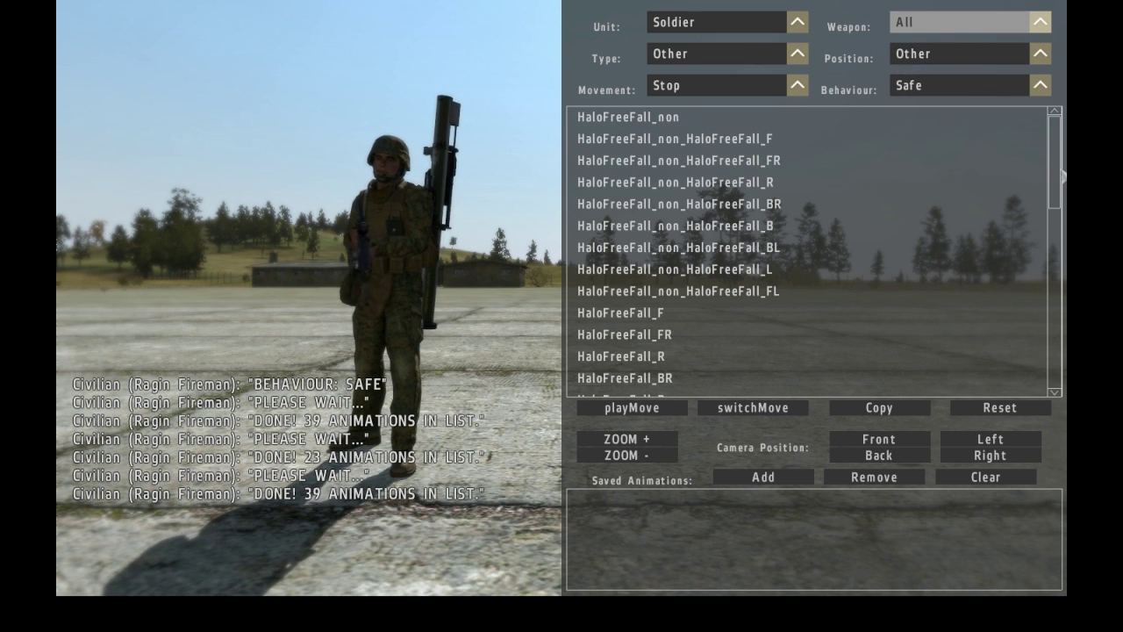
# Preview the AmovPsitMstpSrasWrflDnon_WeaponCheck1 animation on the soldier with both switchMove and playMove
pyautogui.moveTo(1056, 171); pyautogui.dragTo(1057, 245)
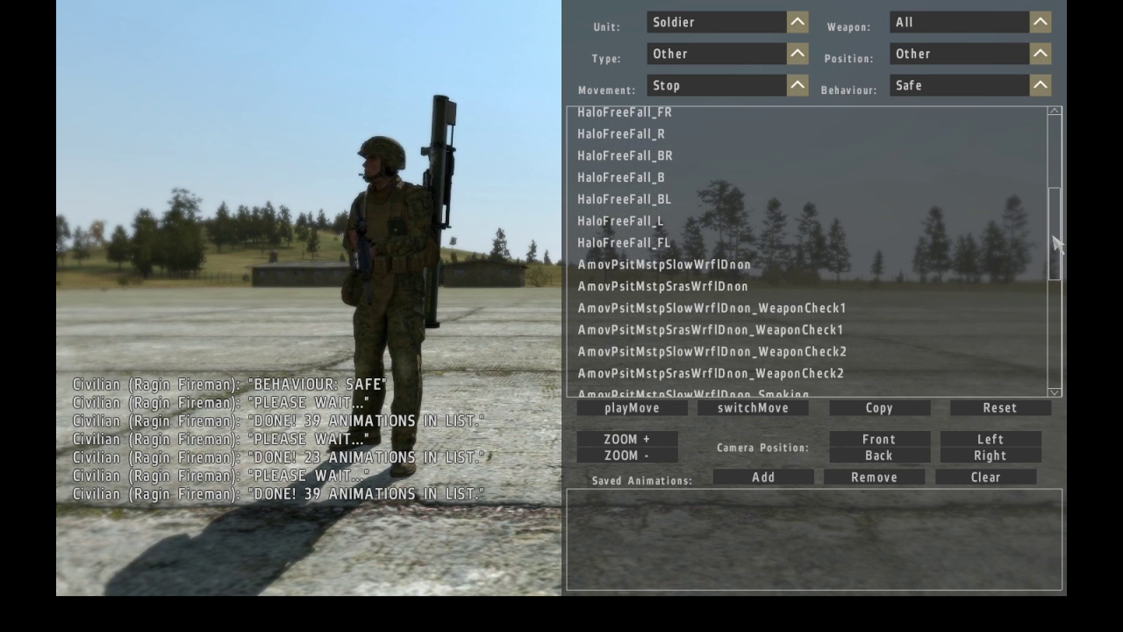
pyautogui.click(798, 88)
pyautogui.click(797, 94)
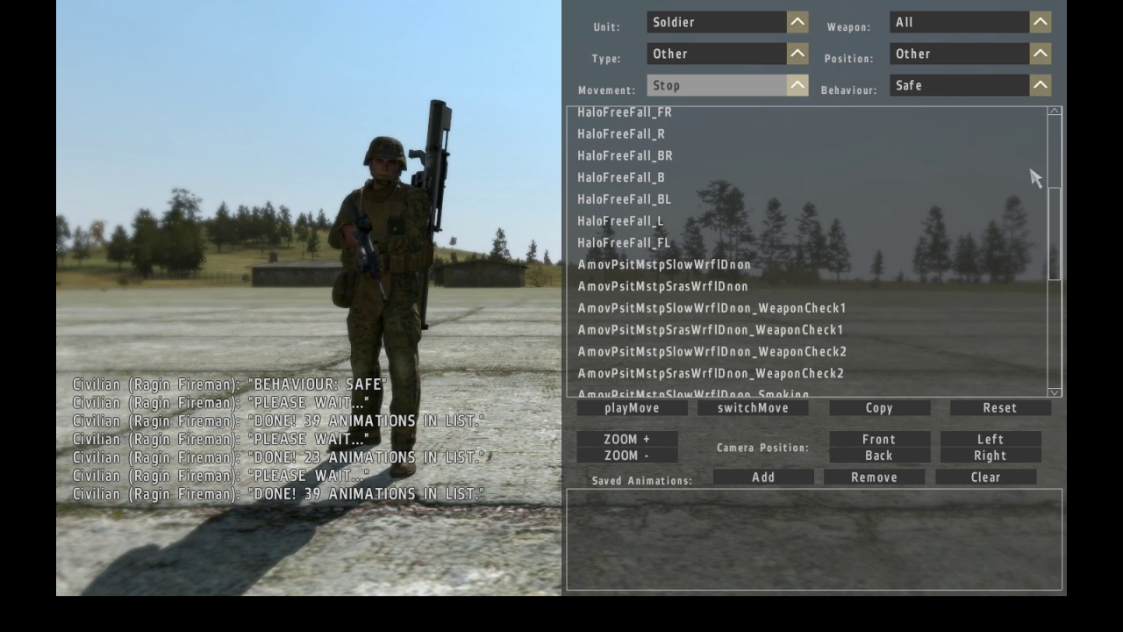
pyautogui.click(835, 328)
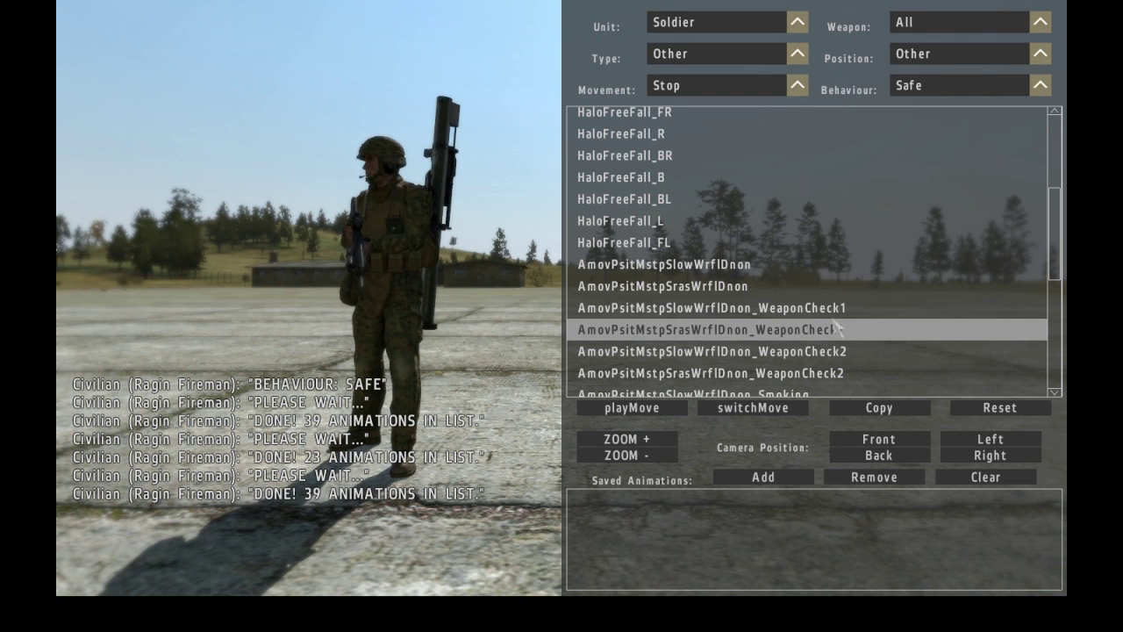
pyautogui.click(755, 410)
pyautogui.click(666, 409)
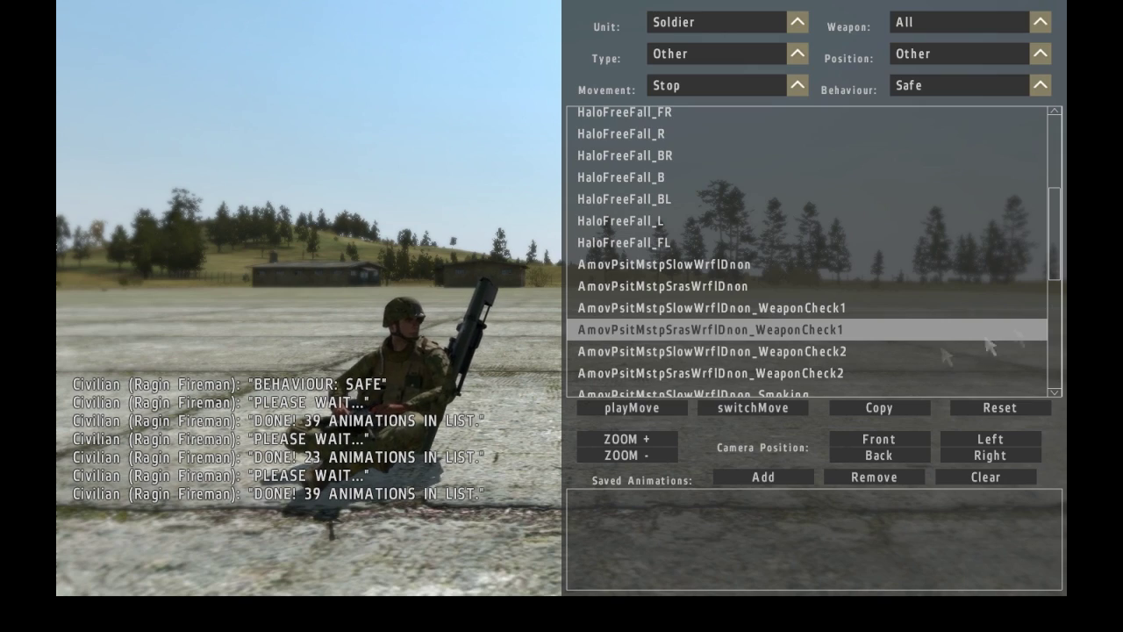
# Filter the animation list to the Stand position
pyautogui.scroll(-2, 1057, 282)
pyautogui.moveTo(1057, 283); pyautogui.dragTo(1013, 52)
pyautogui.click(1013, 52)
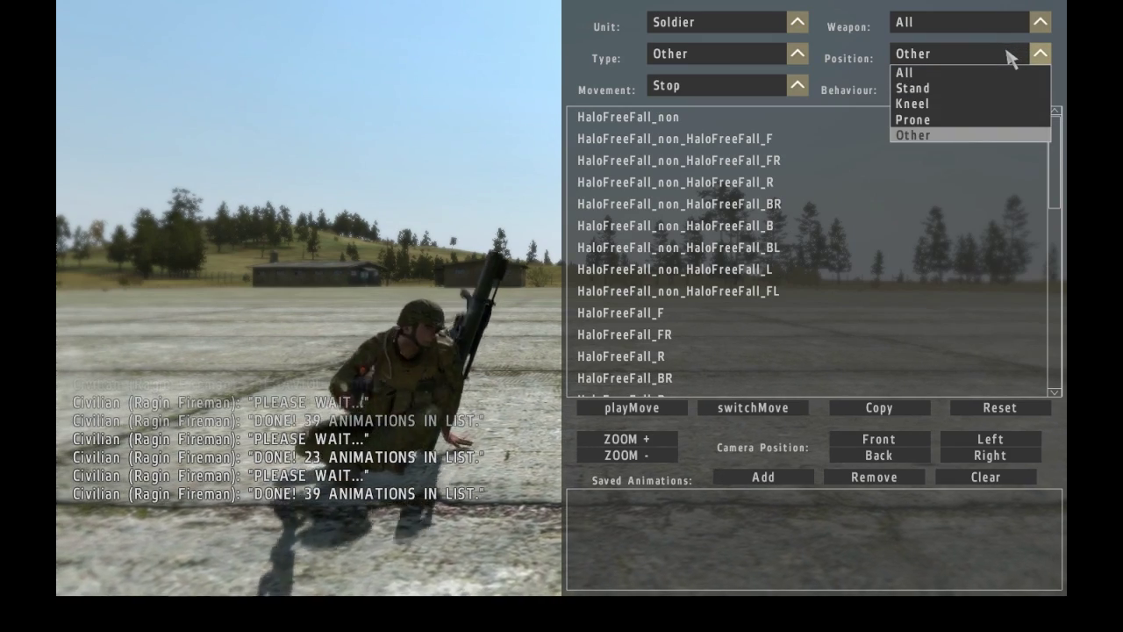
pyautogui.click(995, 90)
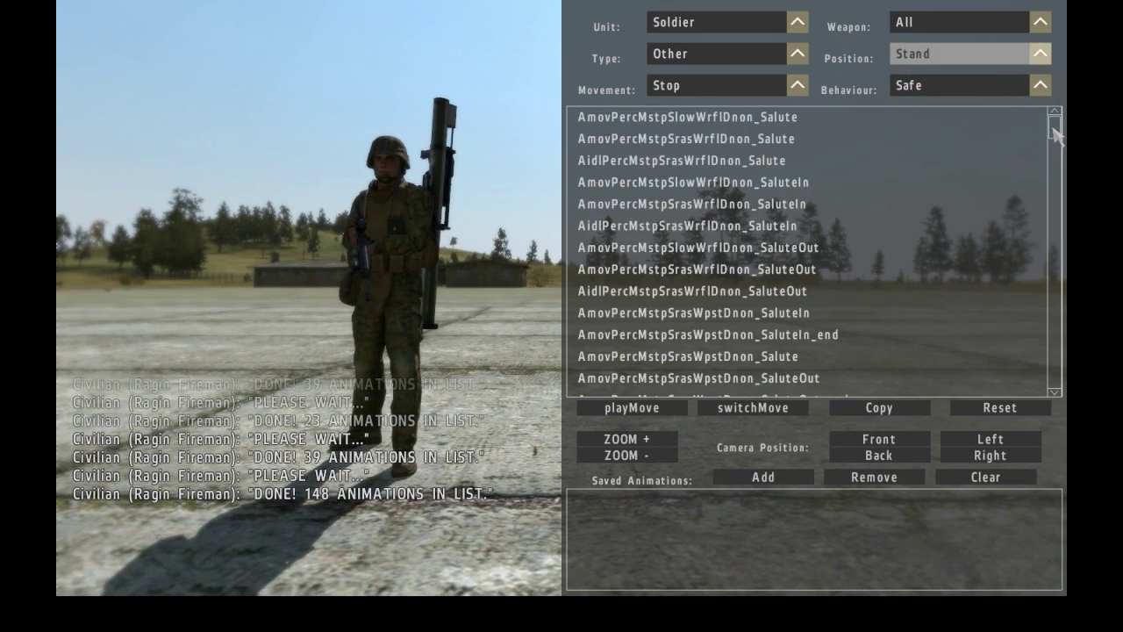
# Play the AmovPercMstpSnonWnonDnon_carCheckPush animation and add it to the saved animations
pyautogui.moveTo(1053, 130); pyautogui.dragTo(1056, 195)
pyautogui.click(810, 236)
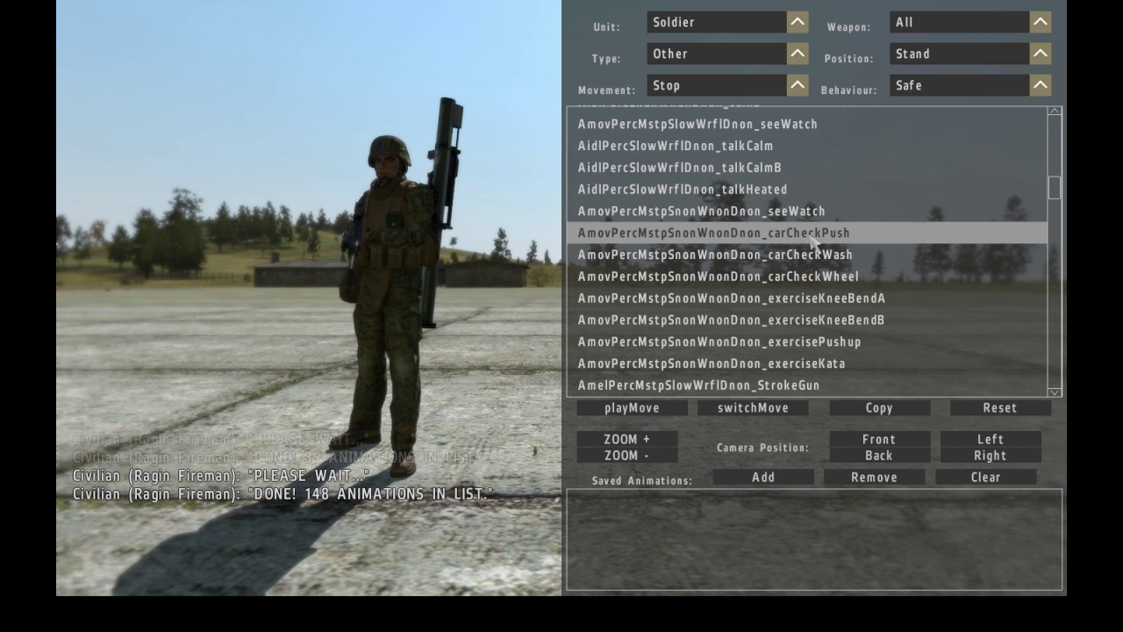
pyautogui.click(674, 410)
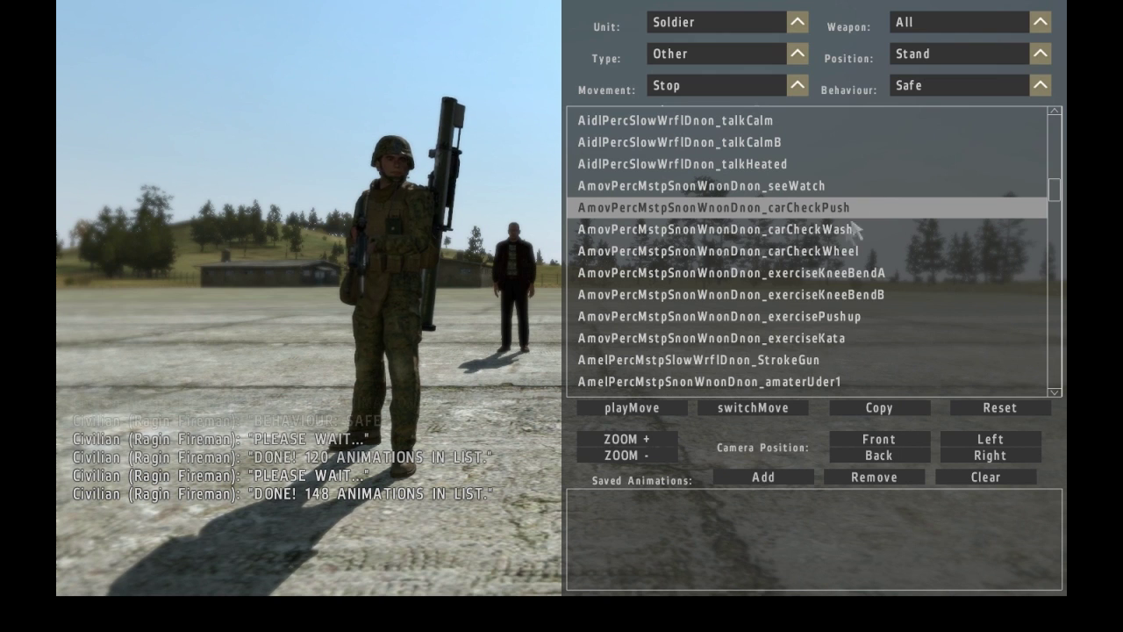
pyautogui.click(779, 477)
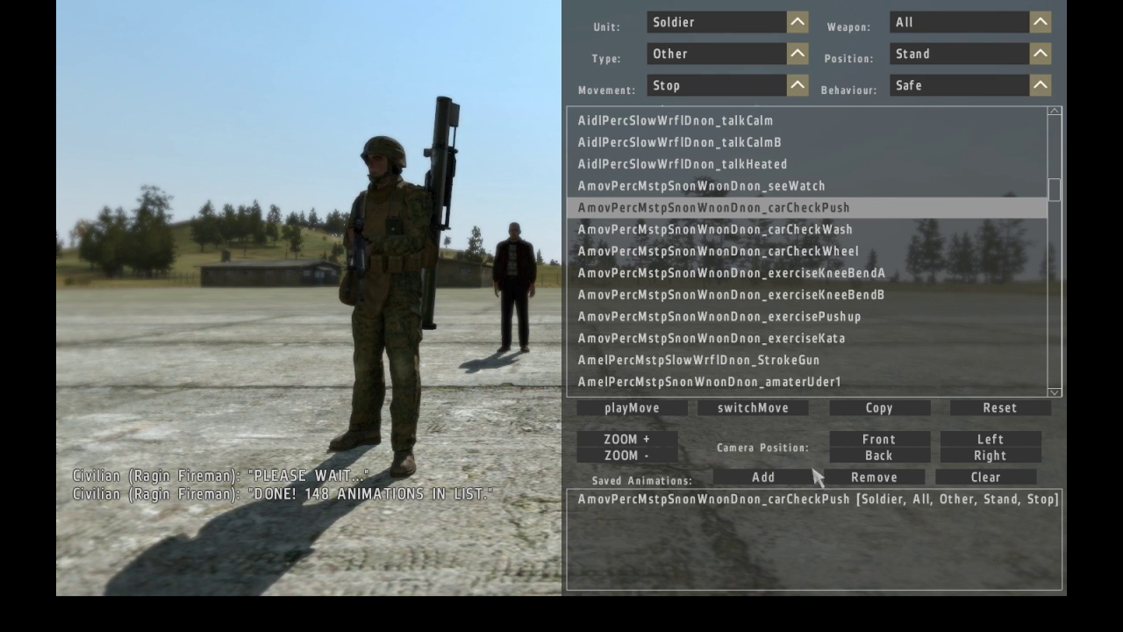
pyautogui.click(800, 499)
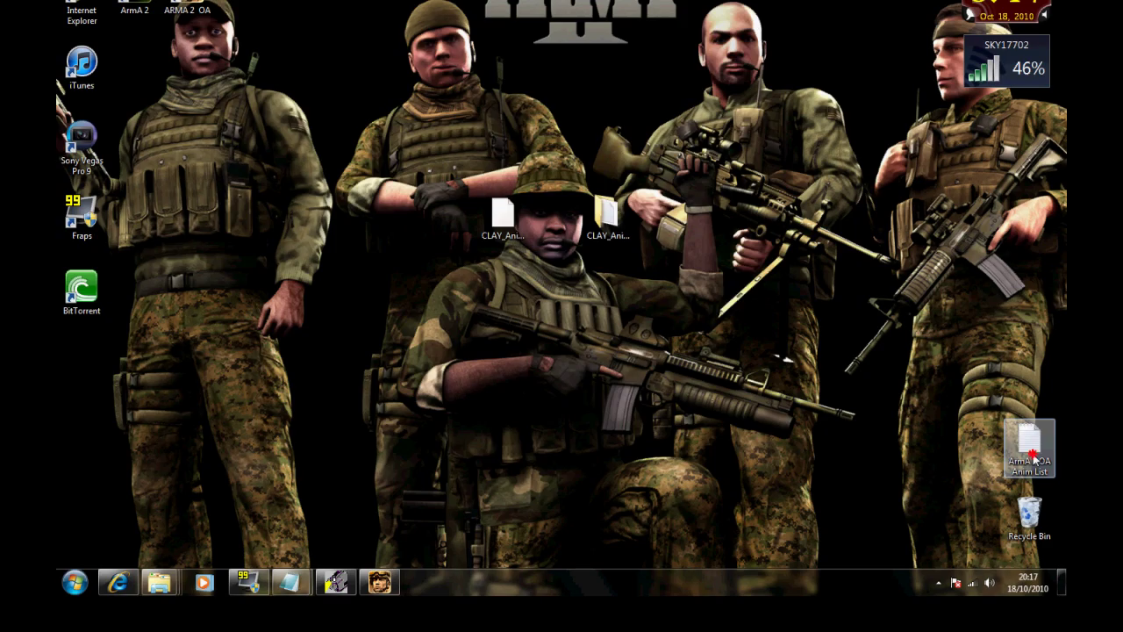
# Open the ArmA 2 OA Anim List text file from the desktop, maximized, and paste the copied animation below the script list
pyautogui.doubleClick(1030, 447)
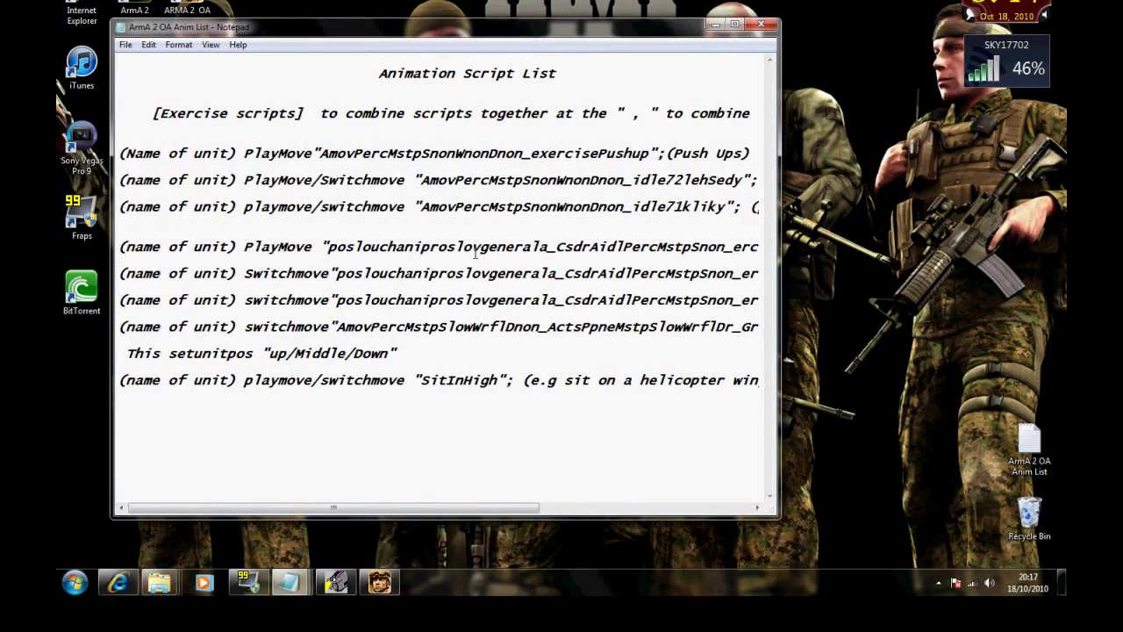
pyautogui.click(734, 24)
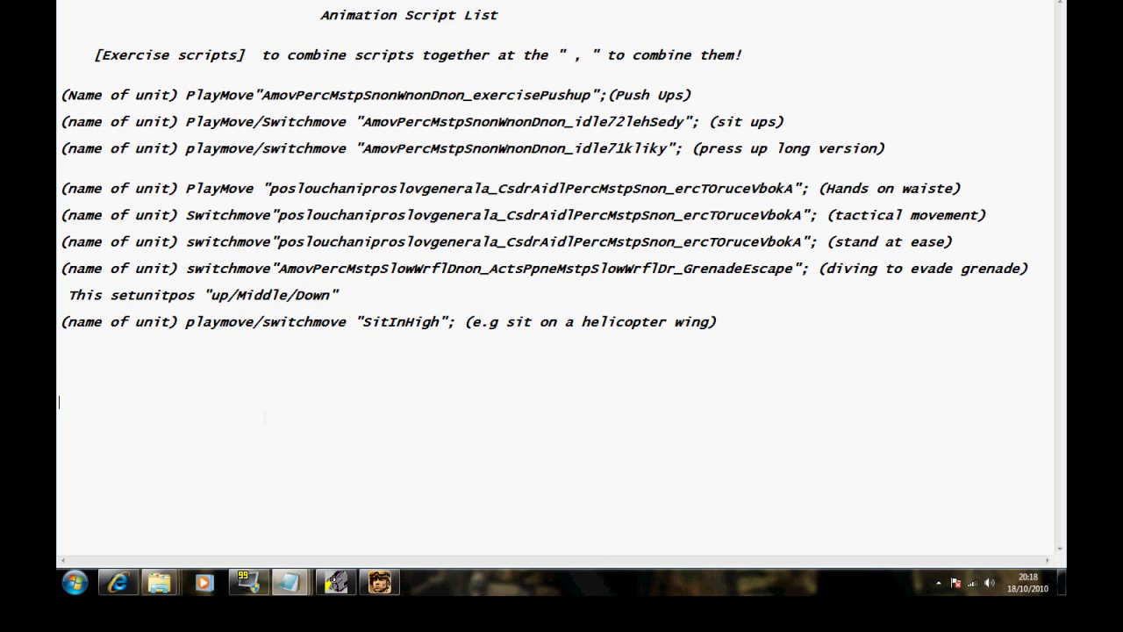
pyautogui.rightClick(226, 387)
pyautogui.click(298, 251)
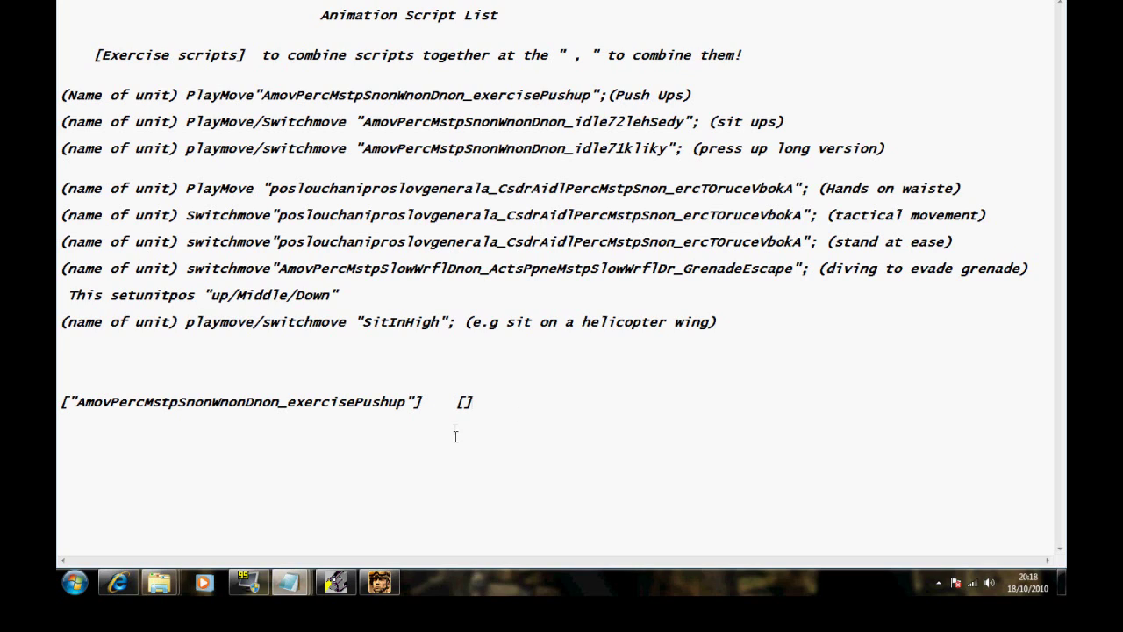
# Delete the empty bracket pair and the square brackets around the pasted "AmovPercMstpSnonWnonDnon_exercisePushup" text
pyautogui.click(492, 404)
pyautogui.keyDown('shift'); pyautogui.click(463, 397); pyautogui.keyUp('shift')
pyautogui.click(464, 399)
pyautogui.doubleClick(459, 400)
pyautogui.press('BackSpace')
pyautogui.doubleClick(415, 401)
pyautogui.press('BackSpace')
pyautogui.press('BackSpace')
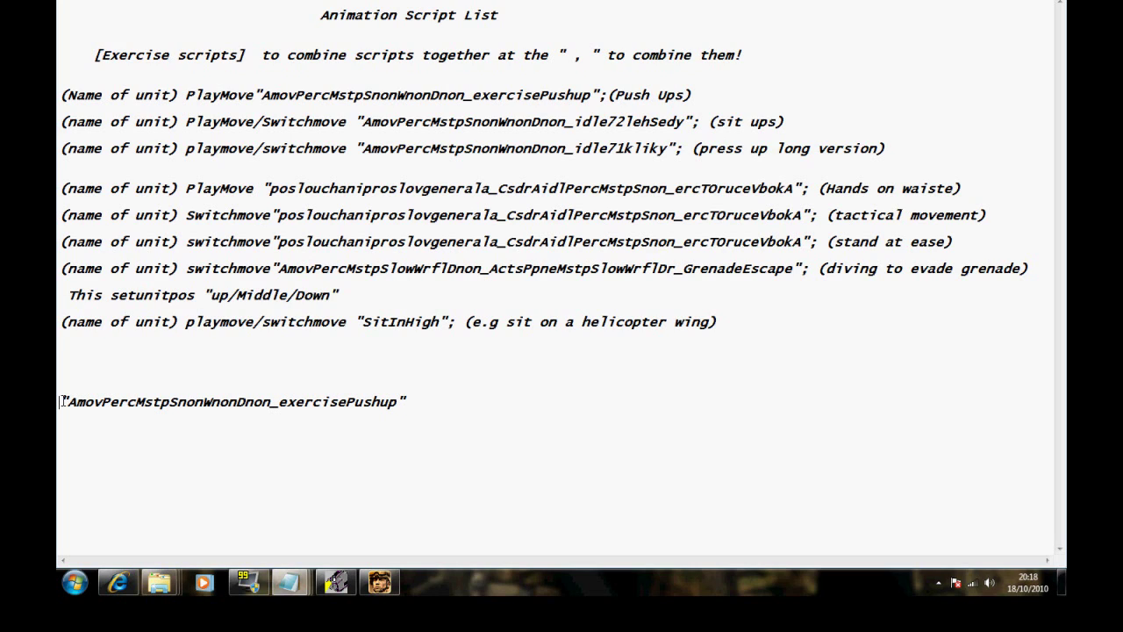
# Put "(name of the unit) playmove/switchmove" before the pasted "AmovPercMstpSnonWnonDnon_exercisePushup" text and end the line with a semicolon
pyautogui.write('(name of the')
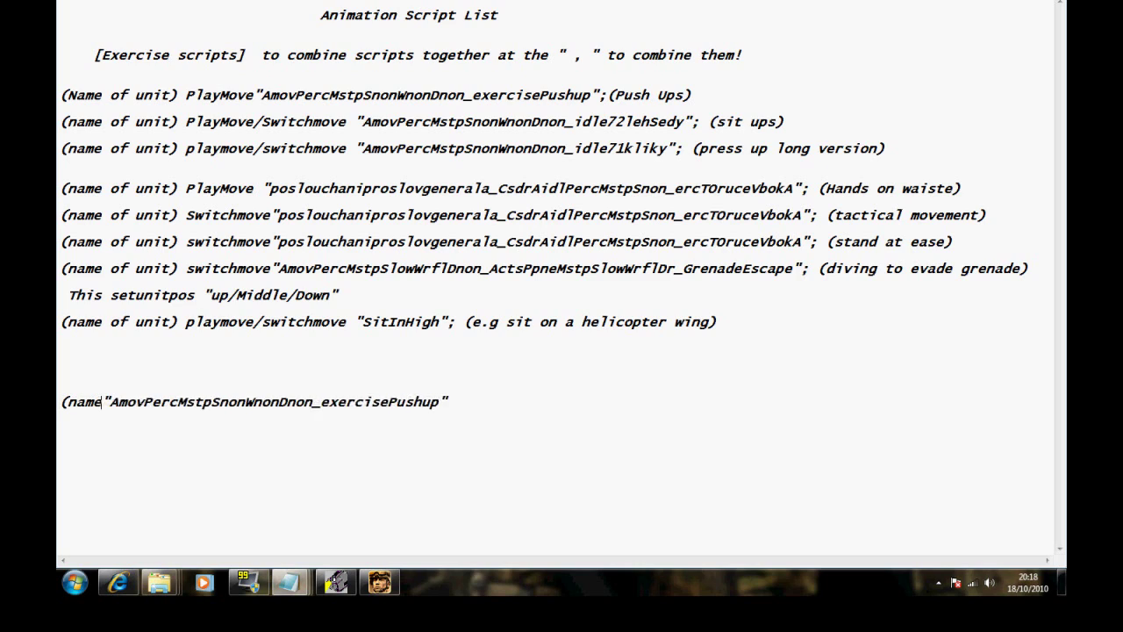
pyautogui.write(' unit')
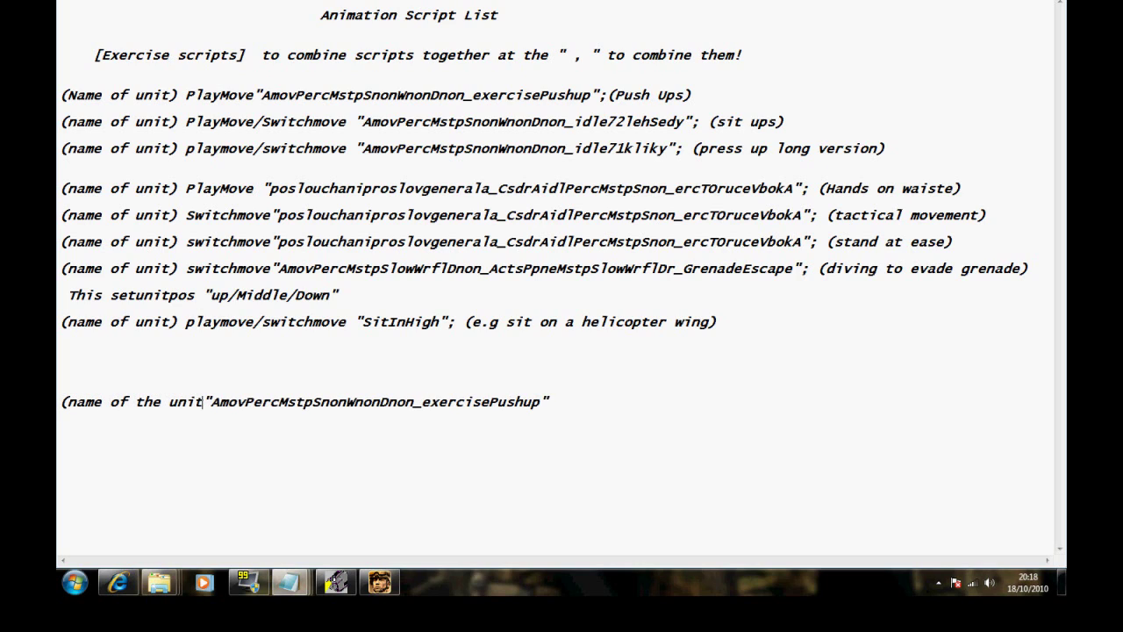
pyautogui.write(') ')
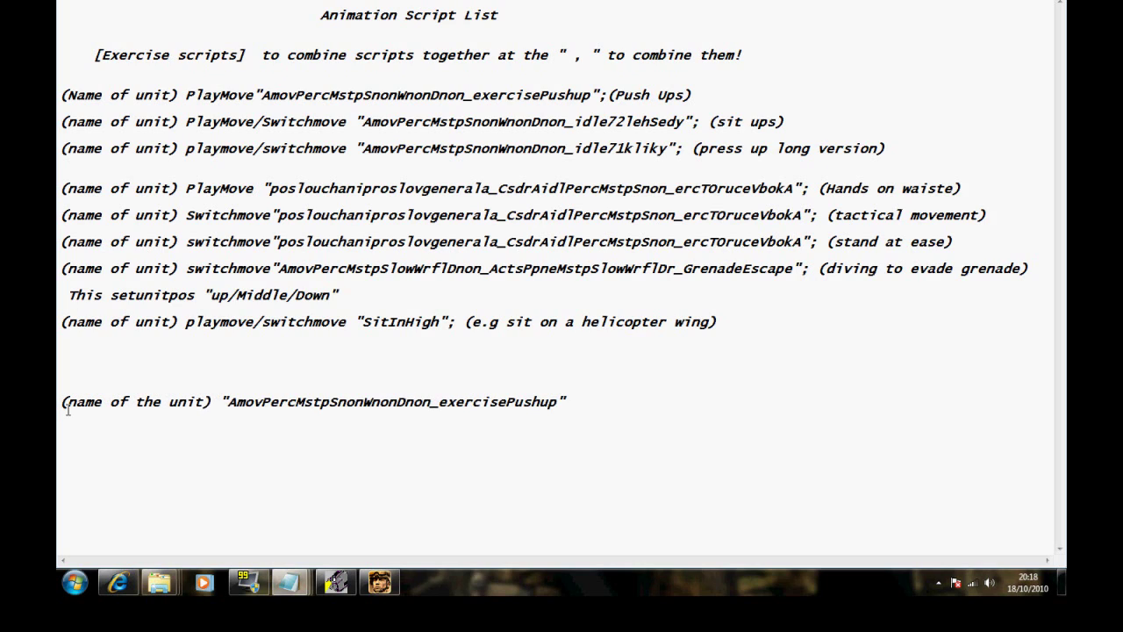
pyautogui.write('playermove')
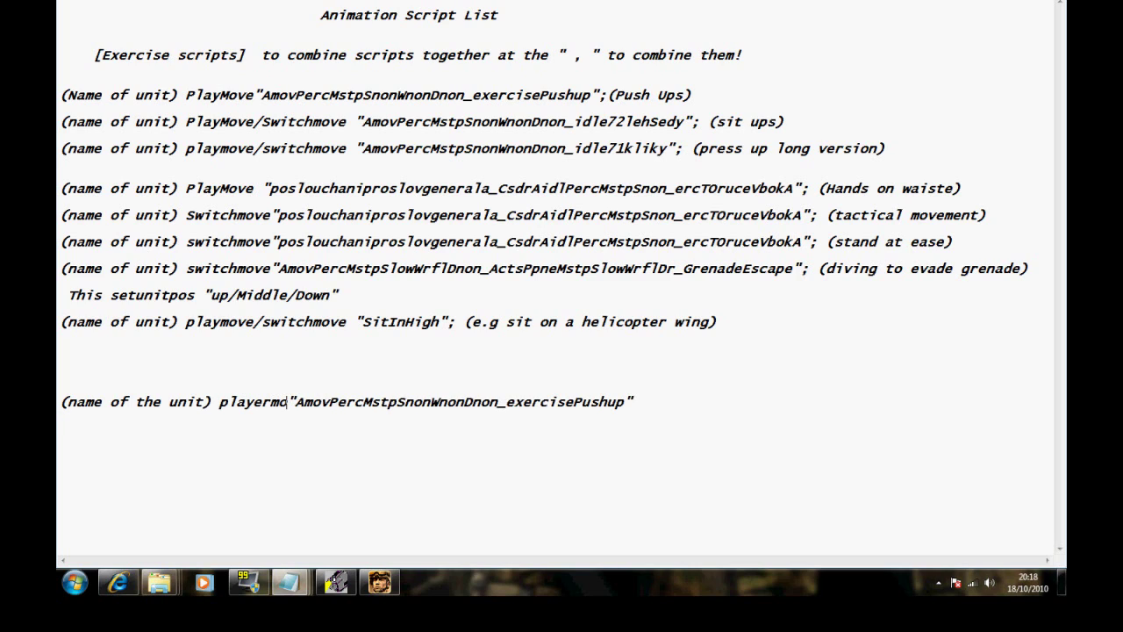
pyautogui.write('/switchmove')
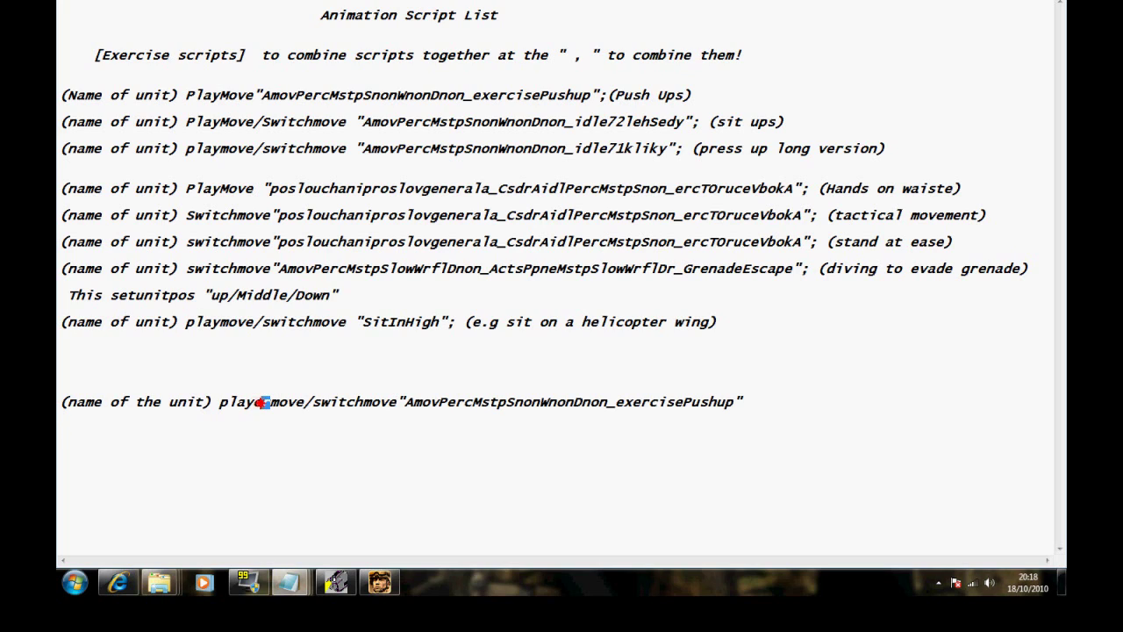
pyautogui.press('BackSpace')
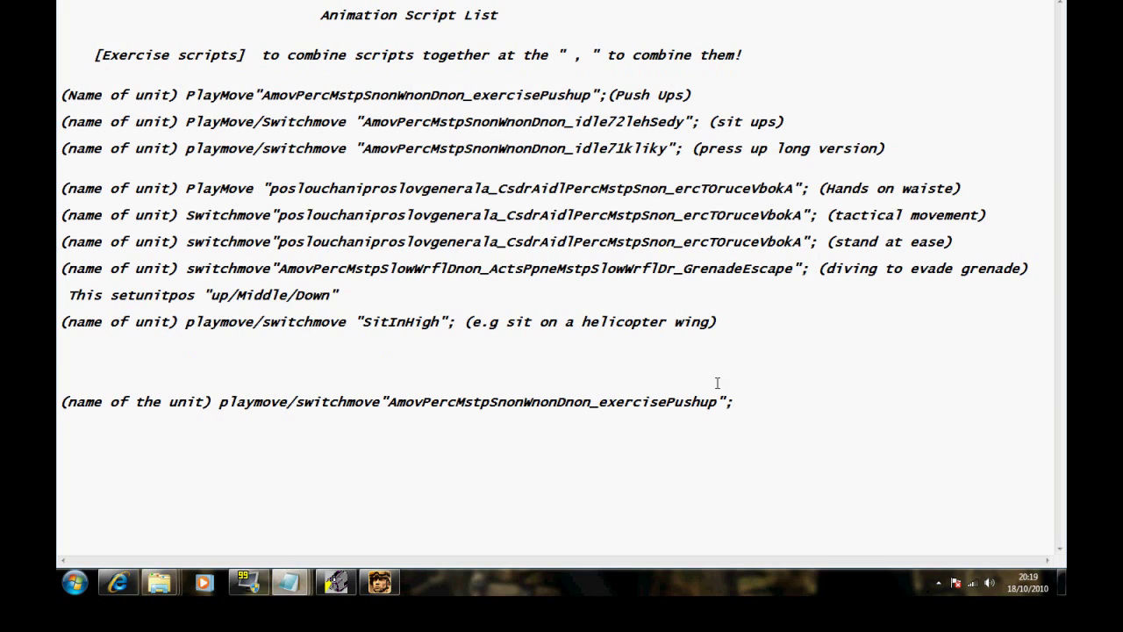
# Leave the text file for ArmA 2 and suspend the Animation Viewer V1.2 preview to get back to the mission editor
pyautogui.moveTo(765, 401); pyautogui.dragTo(61, 403)
pyautogui.click(765, 413)
pyautogui.moveTo(765, 405); pyautogui.dragTo(760, 404)
pyautogui.hotkey('alt', 'F4')
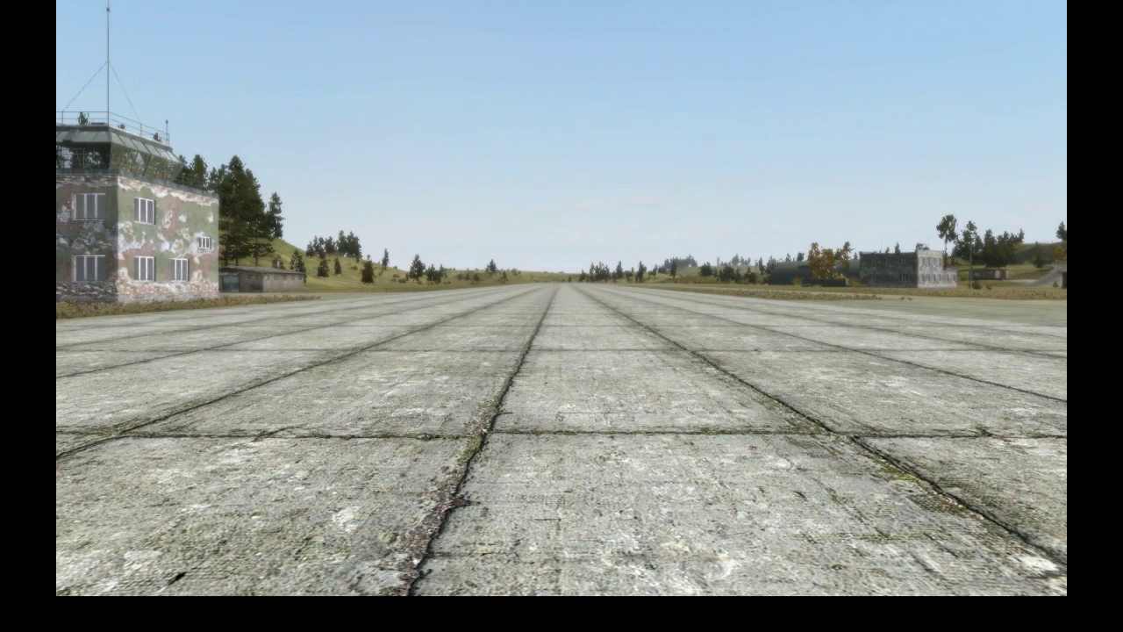
pyautogui.press('Escape')
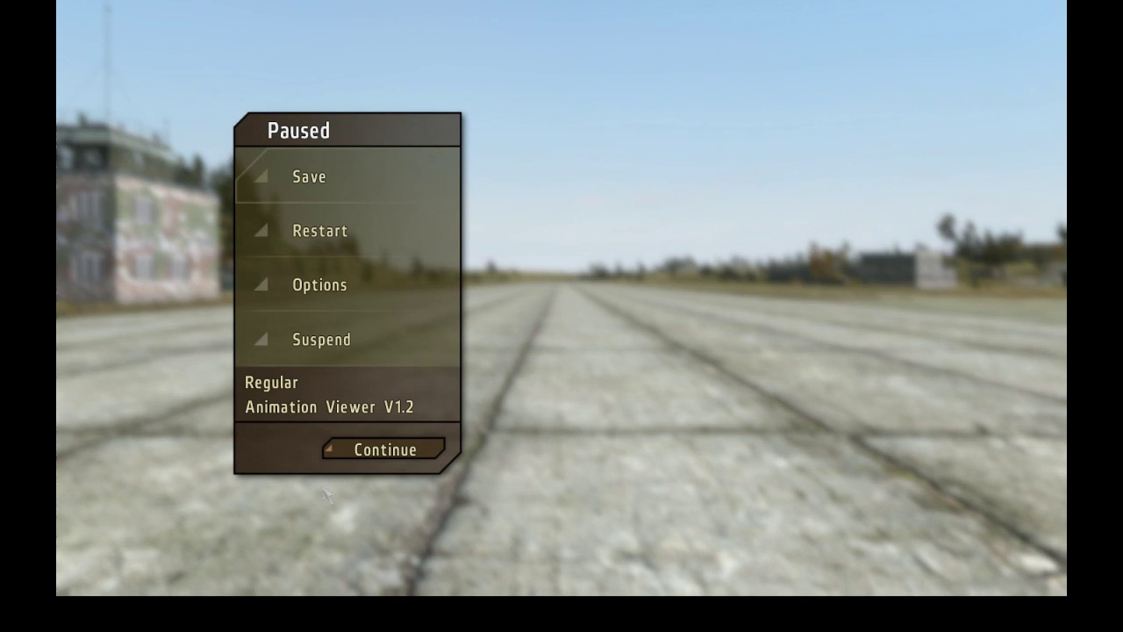
pyautogui.click(356, 348)
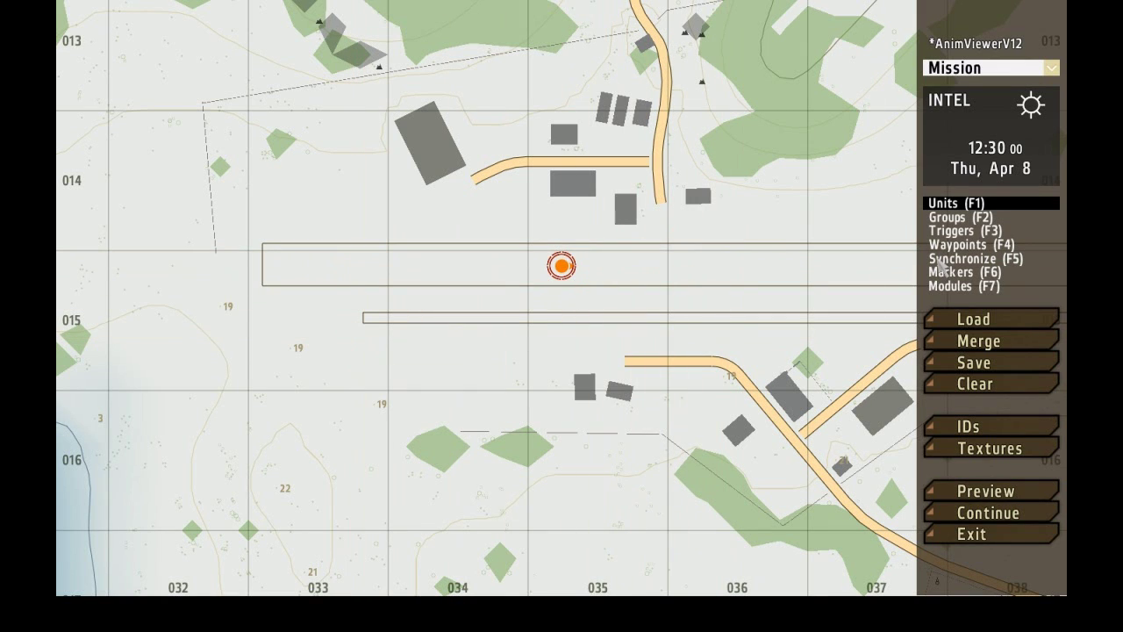
# Clear the current mission and load the "display for end vid" mission on the Zargabad map
pyautogui.click(992, 386)
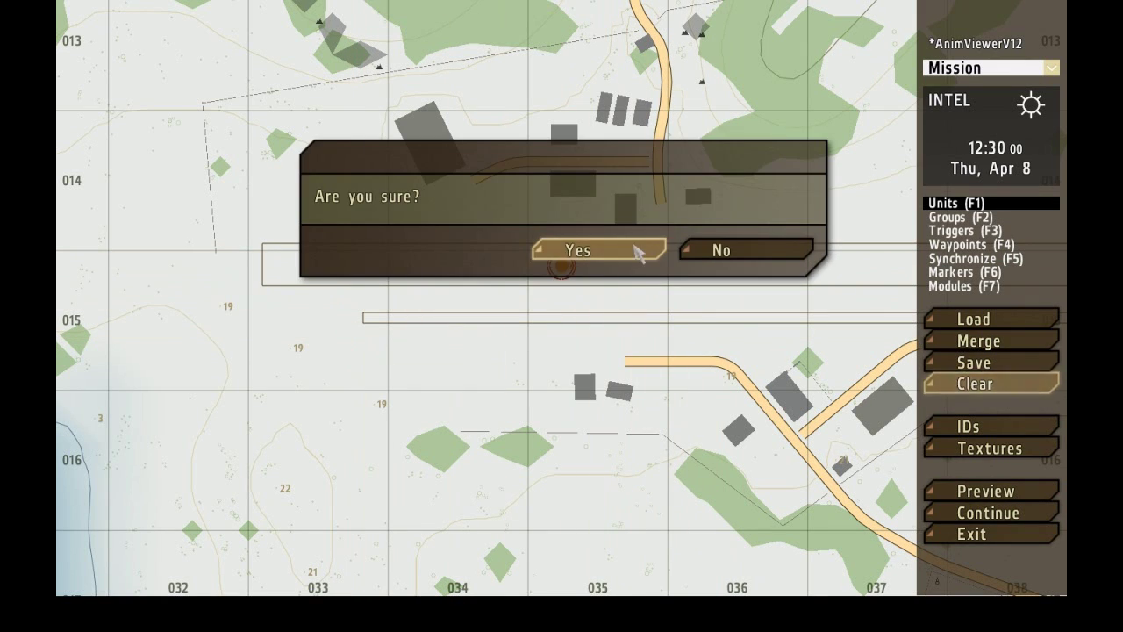
pyautogui.click(635, 251)
pyautogui.click(965, 321)
pyautogui.click(647, 249)
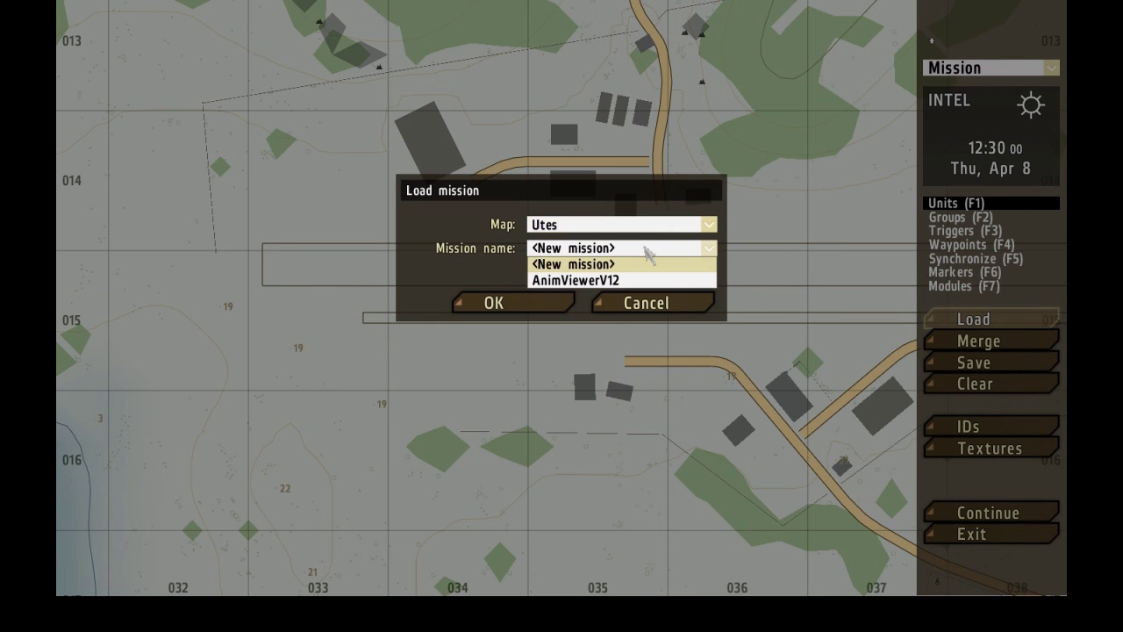
pyautogui.click(646, 225)
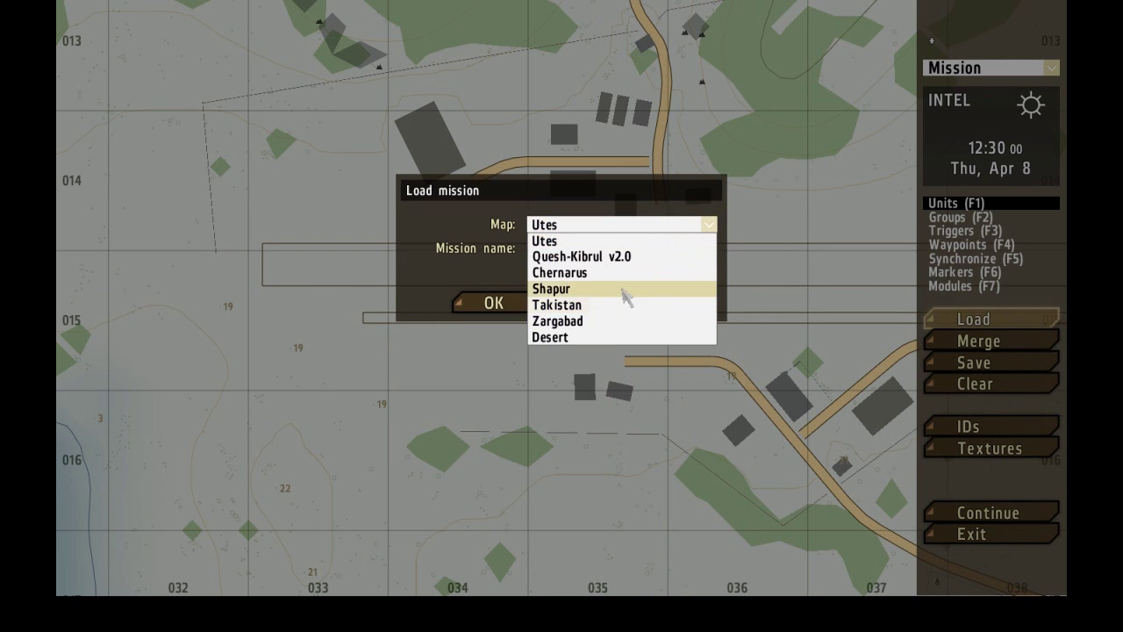
pyautogui.click(625, 322)
pyautogui.click(627, 250)
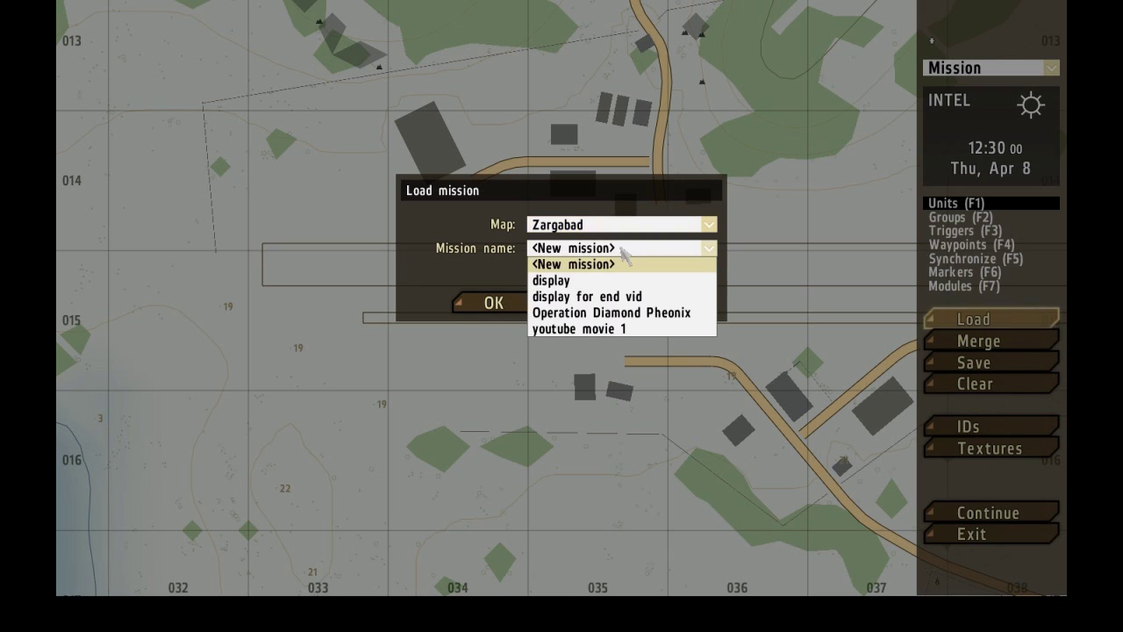
pyautogui.click(650, 298)
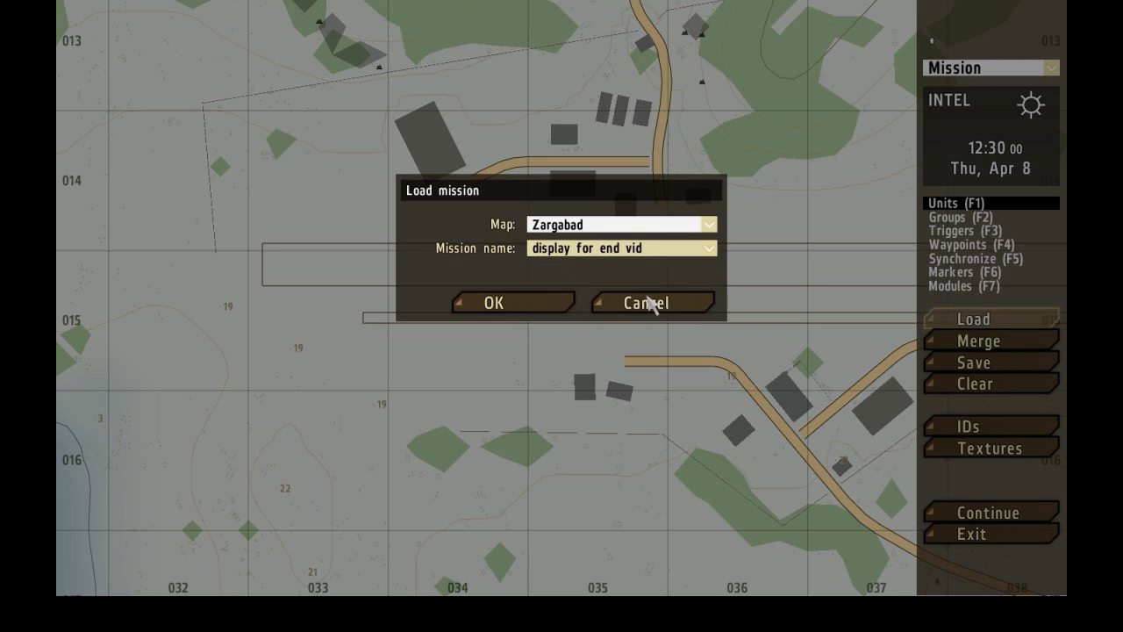
pyautogui.click(561, 307)
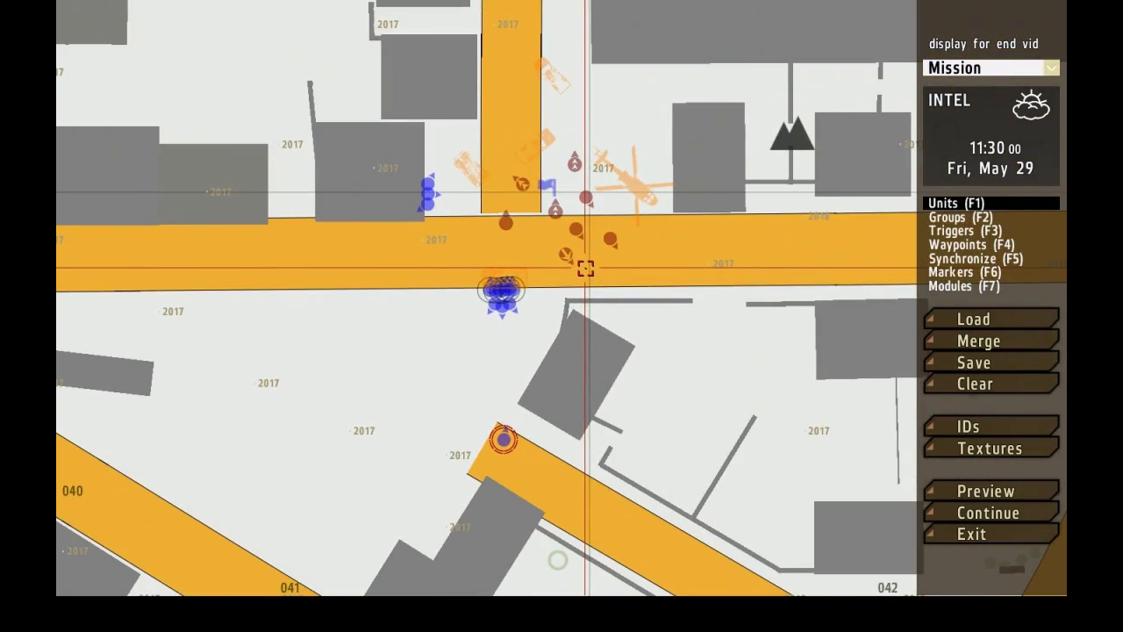
# Delete the extra units, wrecks and objects around the road junction, keeping the soldiers grouped beside the vehicle on the road
pyautogui.press('Delete')
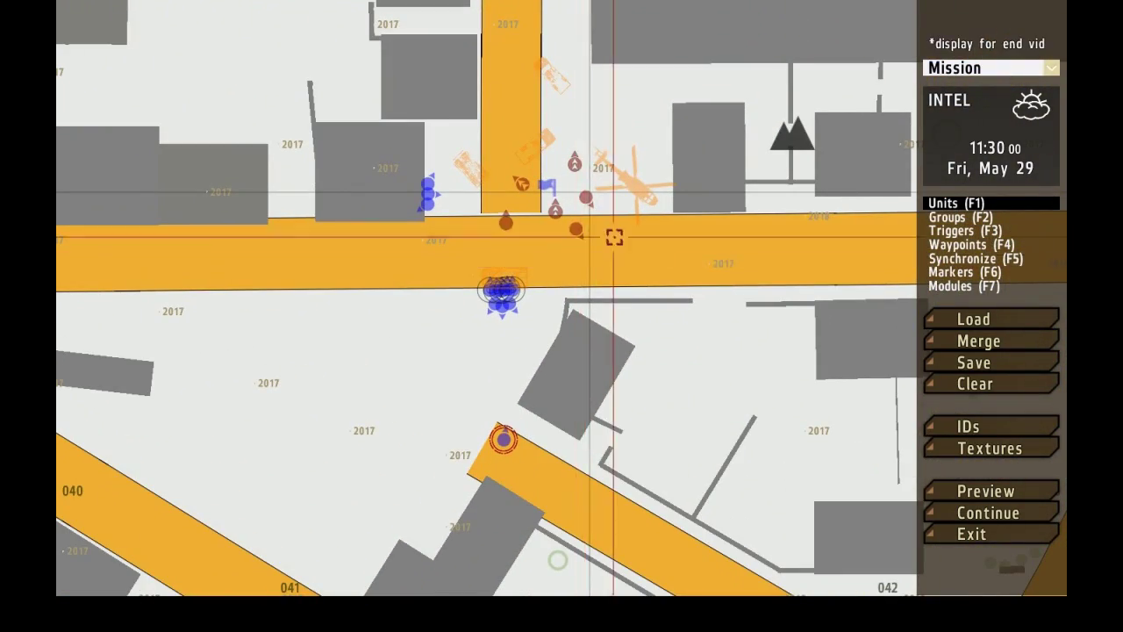
pyautogui.press('Delete')
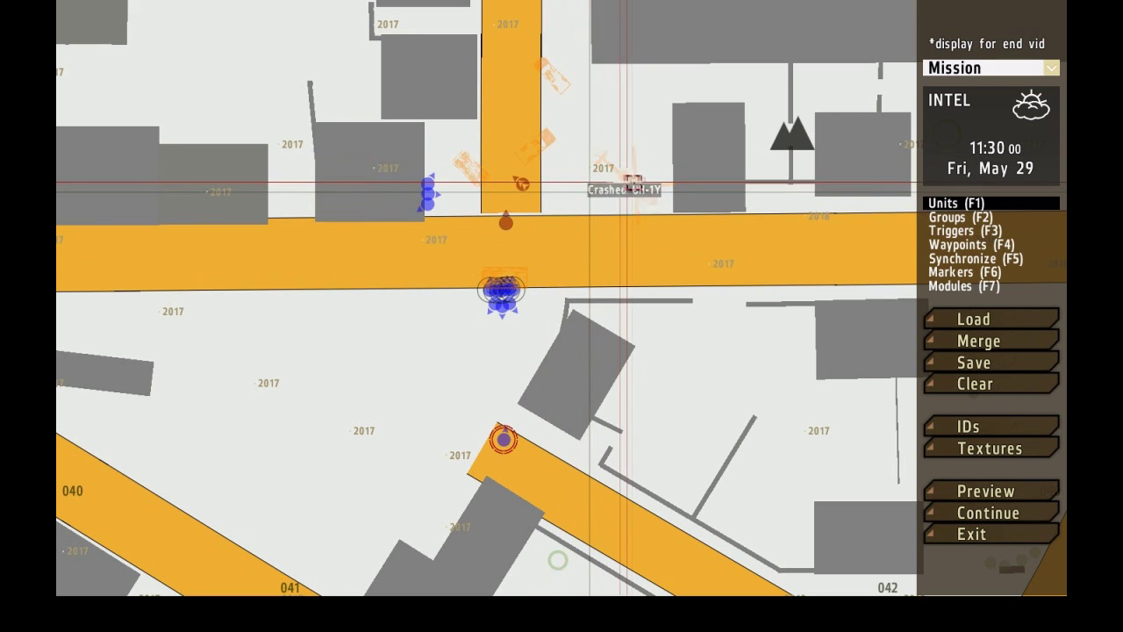
pyautogui.press('Delete')
pyautogui.press('Delete')
pyautogui.press('Delete')
pyautogui.press('Delete')
pyautogui.press('Delete')
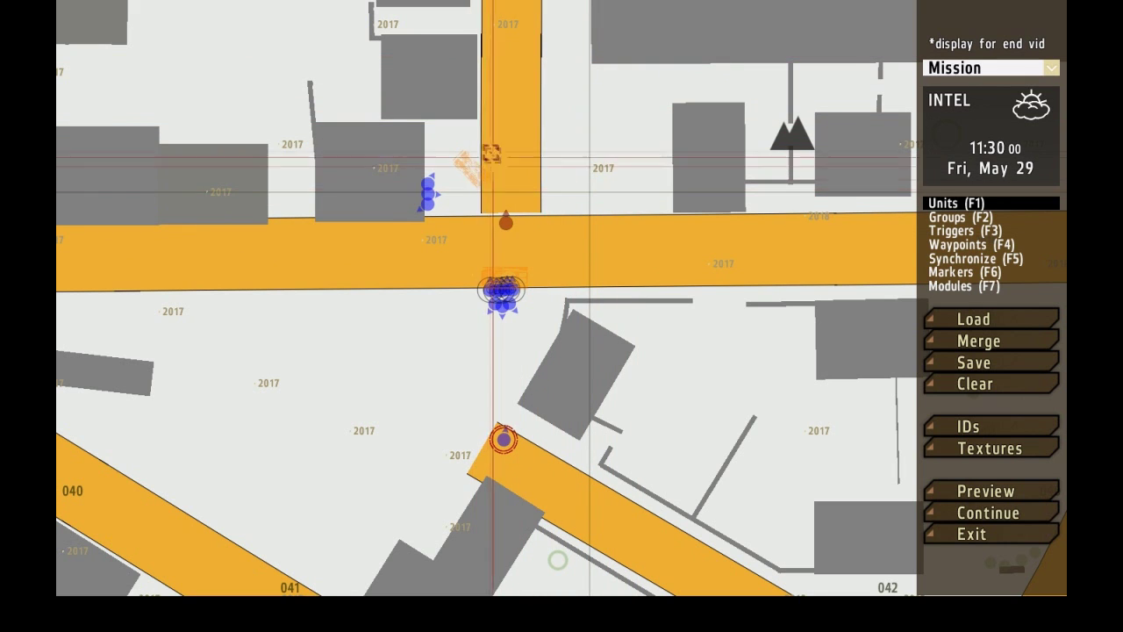
pyautogui.press('Delete')
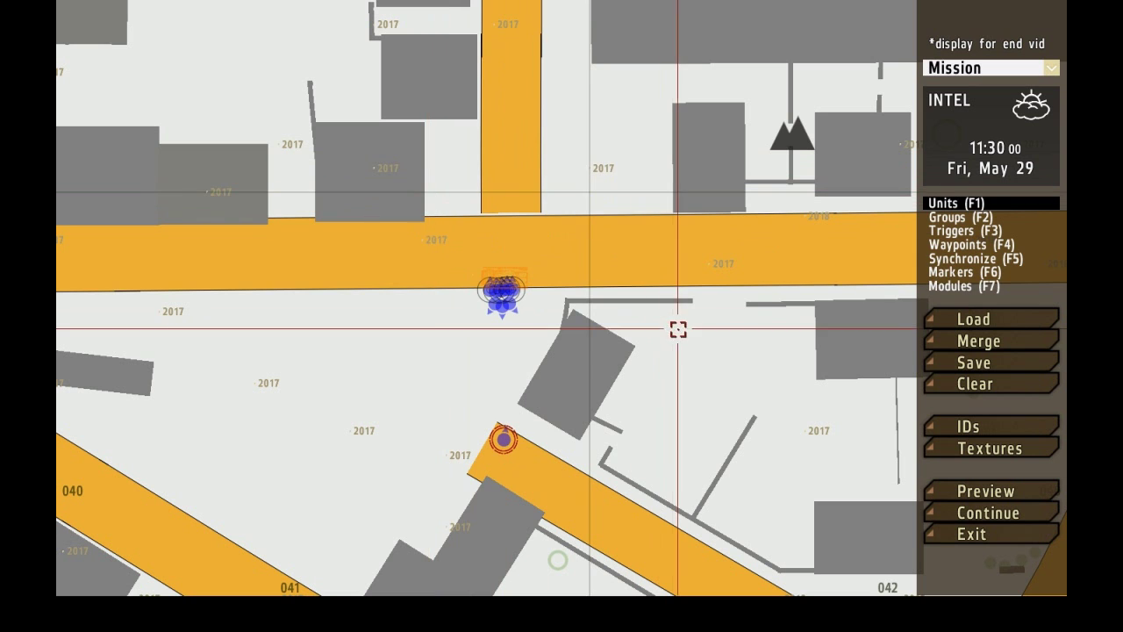
# Duplicate the soldier man_3 at the end of the row beside the vehicle and place the copy on the open ground nearby
pyautogui.scroll(5, 551, 308)
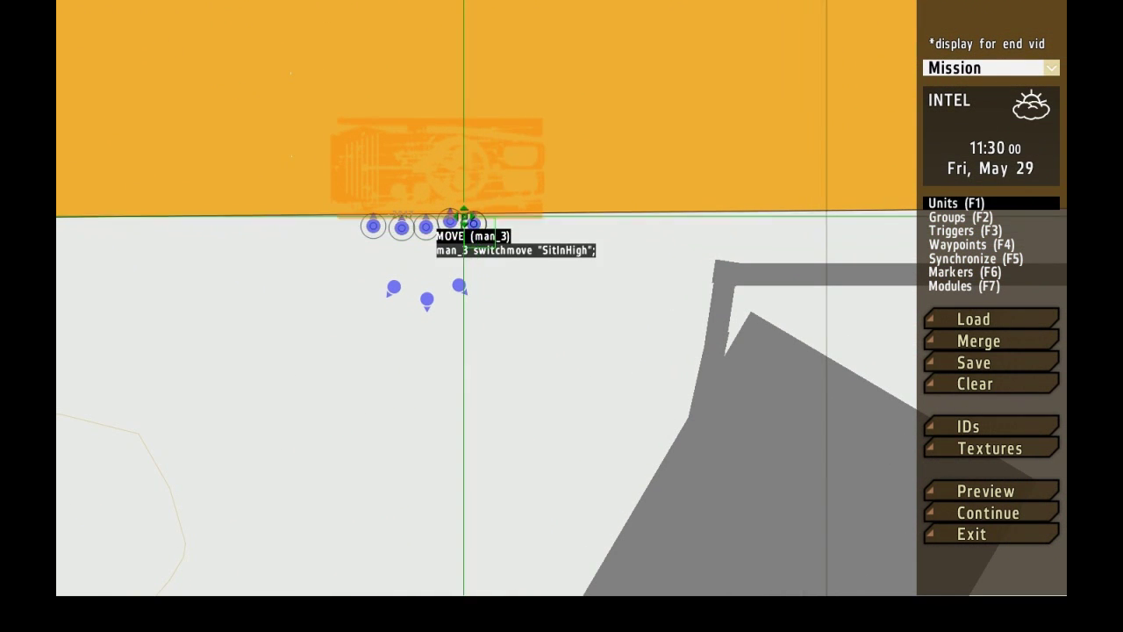
pyautogui.click(473, 224)
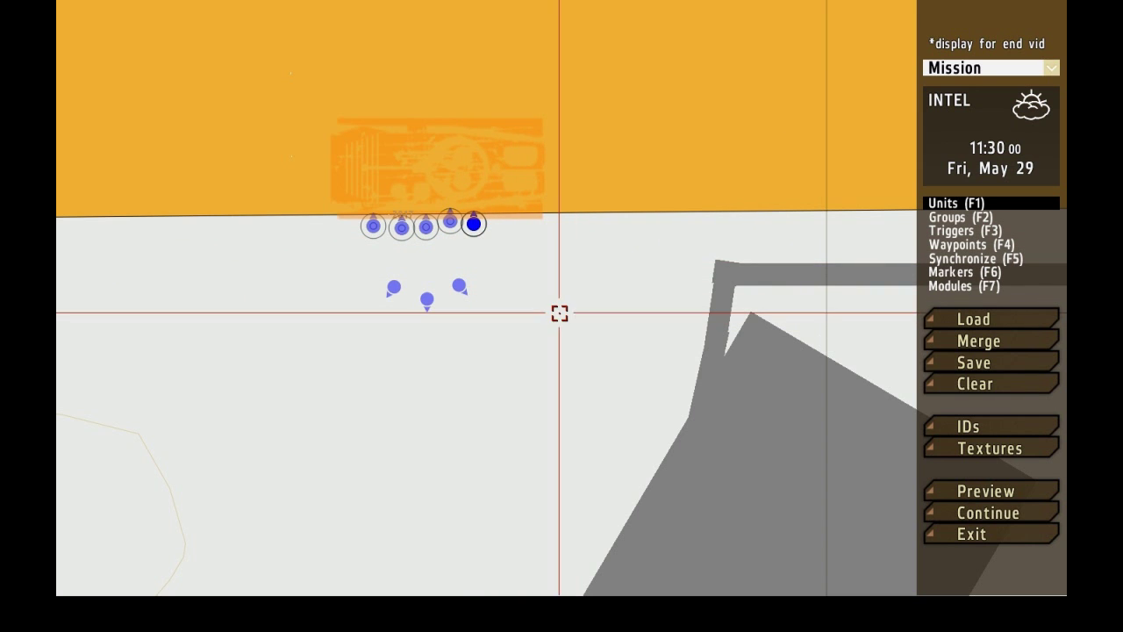
pyautogui.hotkey('ctrl', 'v')
pyautogui.moveTo(518, 293); pyautogui.dragTo(546, 277)
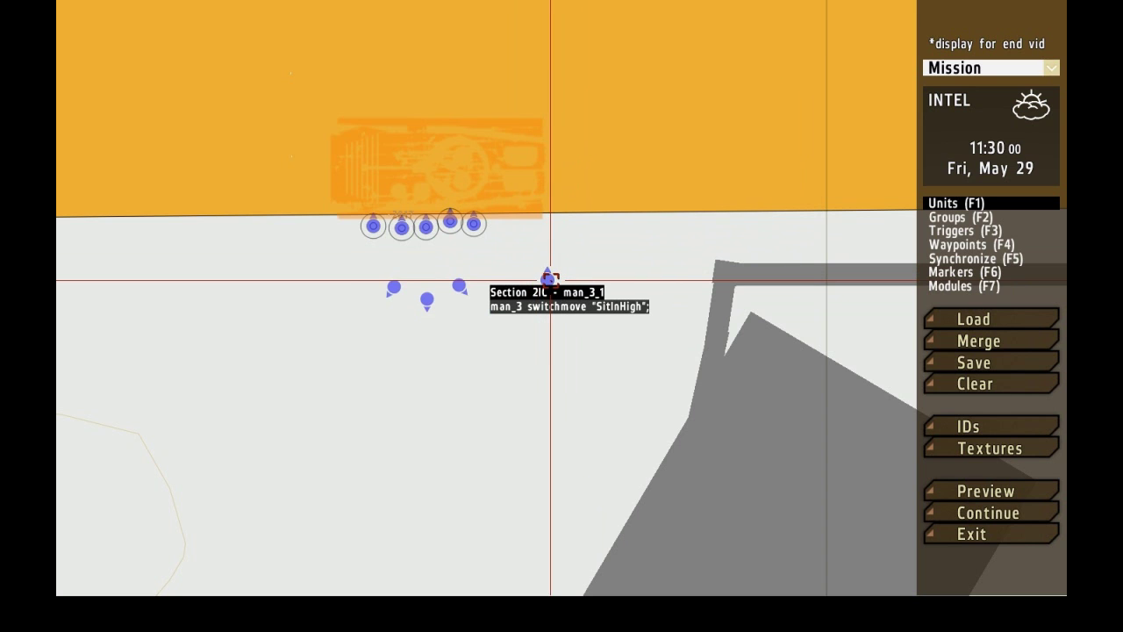
# Name the copied soldier man_6 and change its initialization line to man_6 switchmove "SitInHigh";
pyautogui.doubleClick(547, 278)
pyautogui.moveTo(597, 225); pyautogui.dragTo(398, 225)
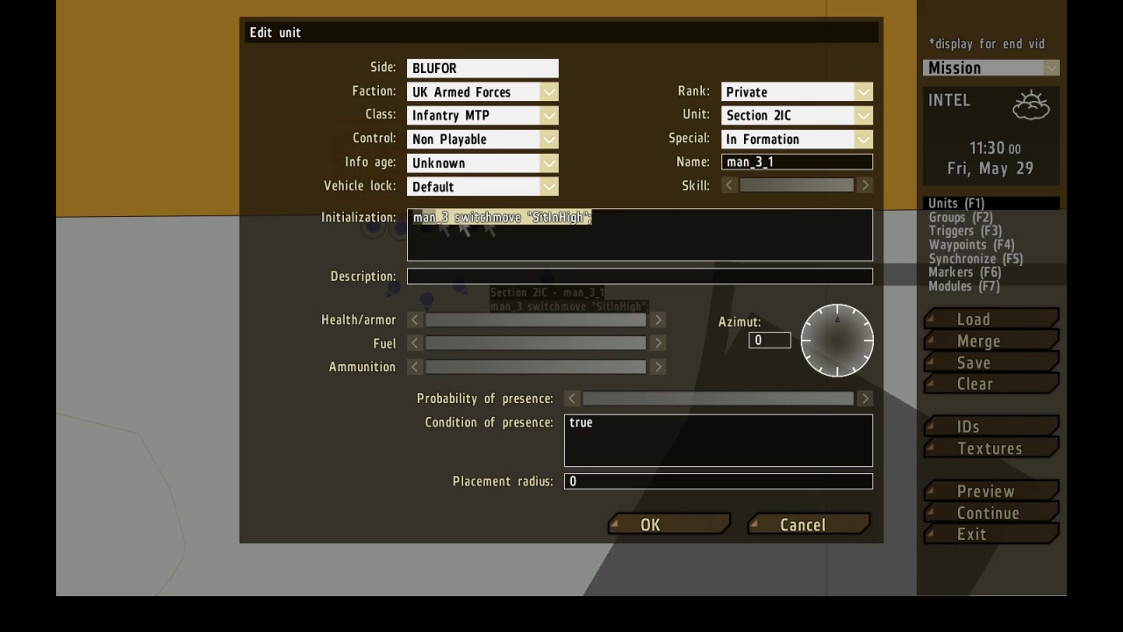
pyautogui.click(643, 232)
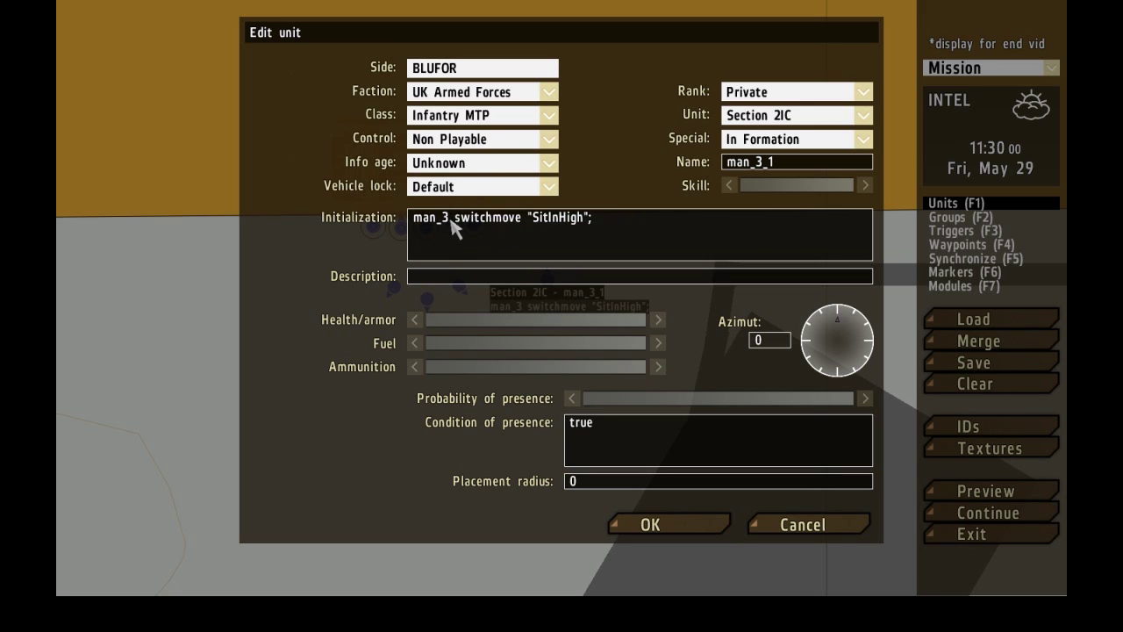
pyautogui.press('BackSpace')
pyautogui.write('6')
pyautogui.click(773, 162)
pyautogui.press('BackSpace')
pyautogui.press('BackSpace')
pyautogui.press('BackSpace')
pyautogui.write('6')
# Copy man_6's initialization line and add a MOVE waypoint on the unit with that line as its On Act. script
pyautogui.moveTo(672, 238); pyautogui.dragTo(364, 226)
pyautogui.hotkey('ctrl', 'c')
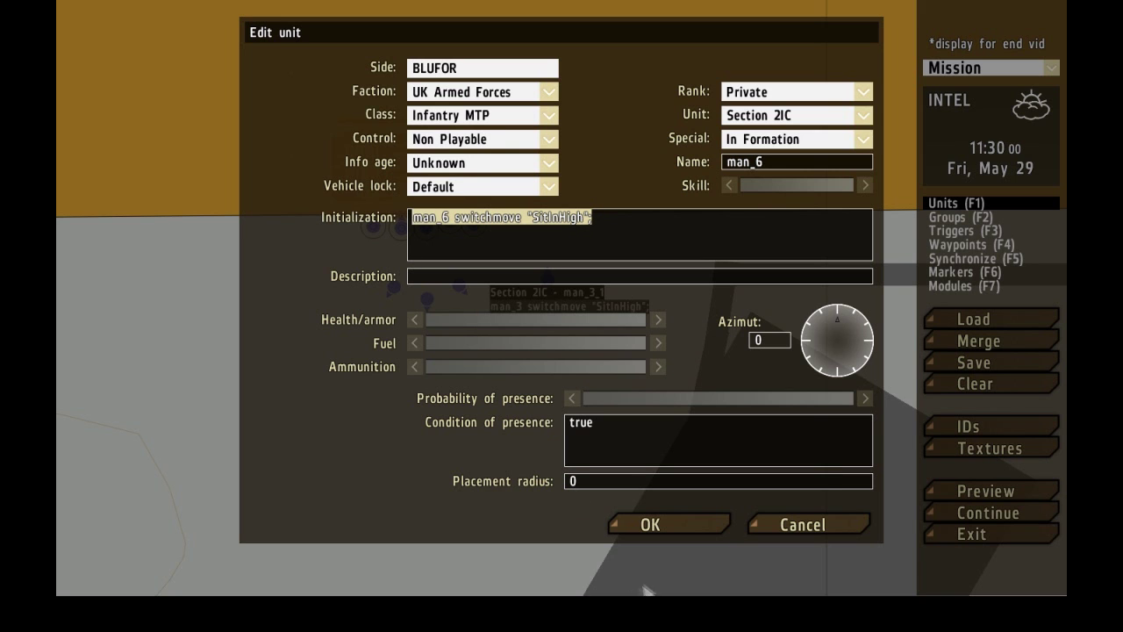
pyautogui.click(650, 525)
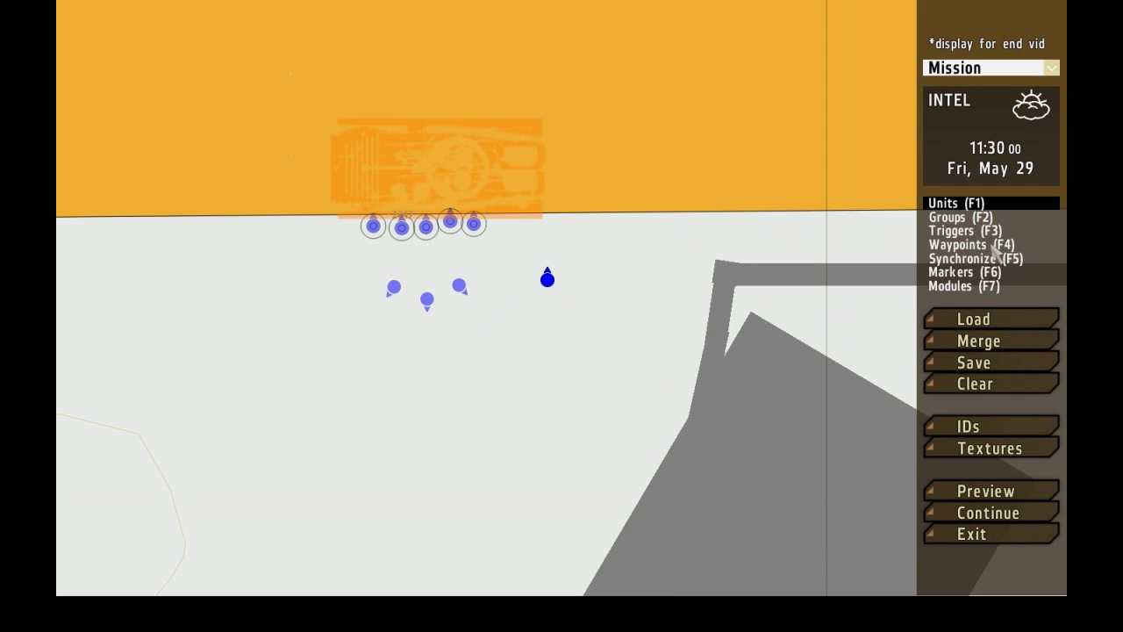
pyautogui.click(1034, 244)
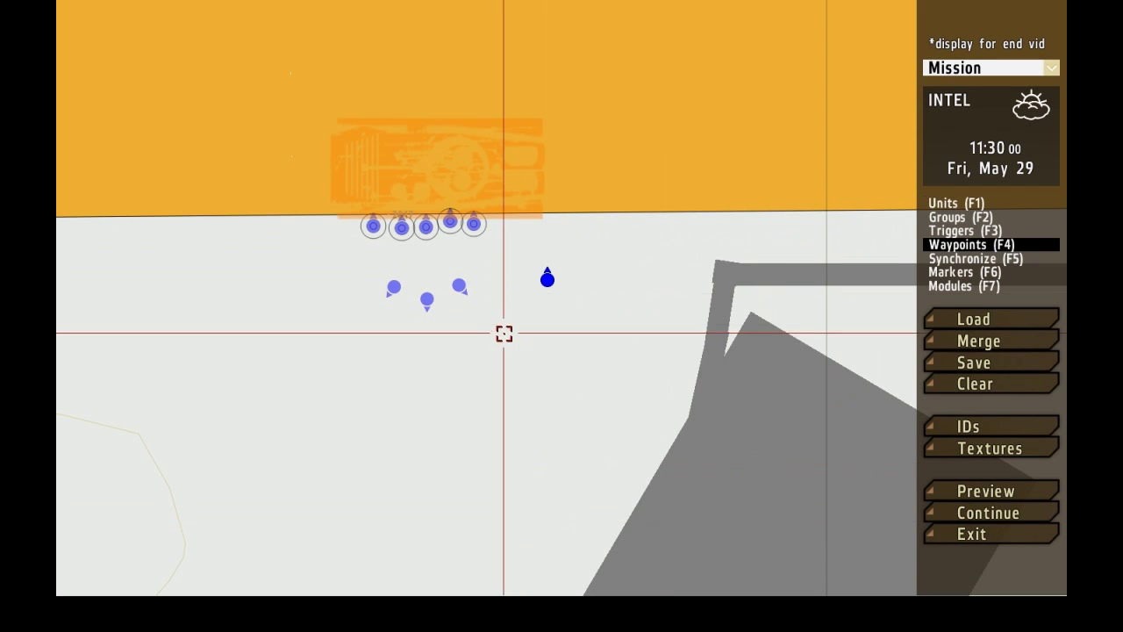
pyautogui.doubleClick(547, 273)
pyautogui.click(603, 404)
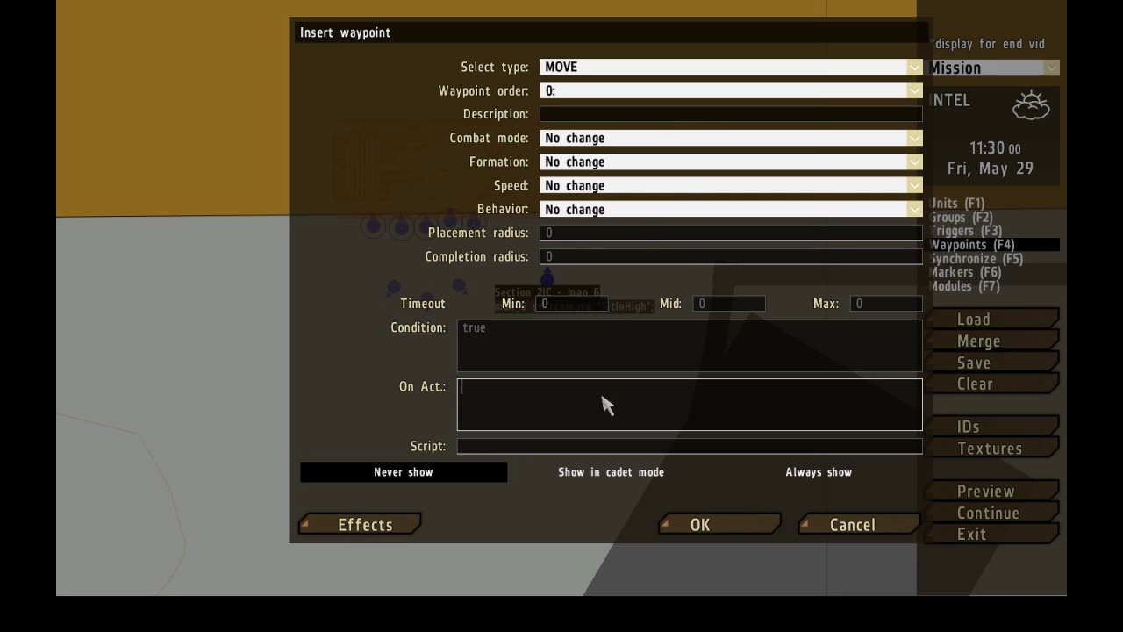
pyautogui.hotkey('ctrl', 'v')
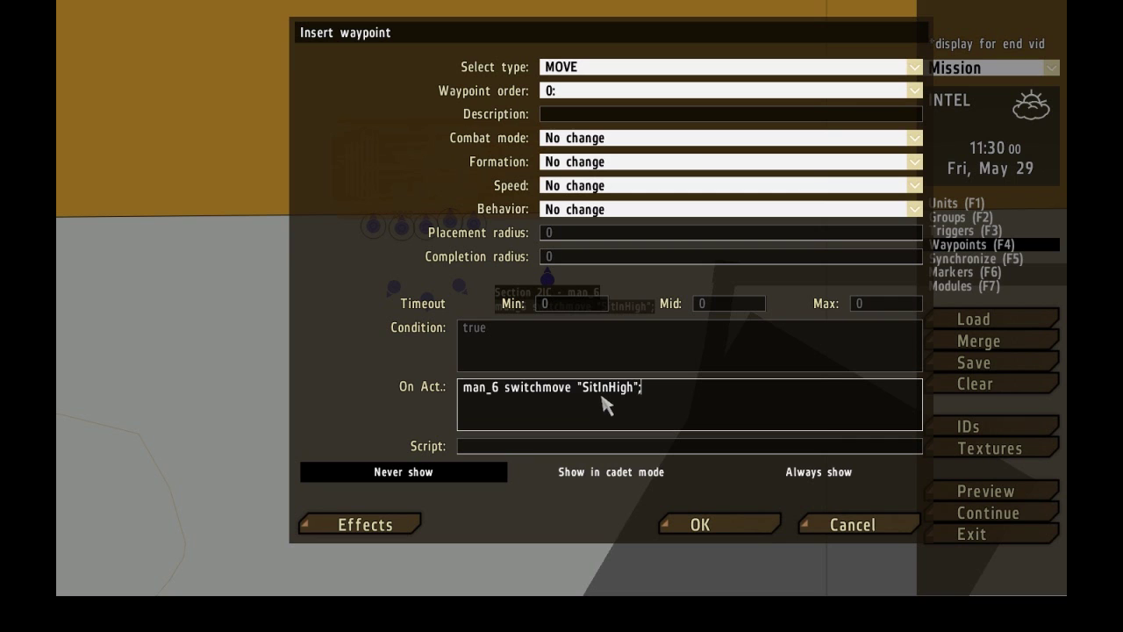
pyautogui.click(694, 526)
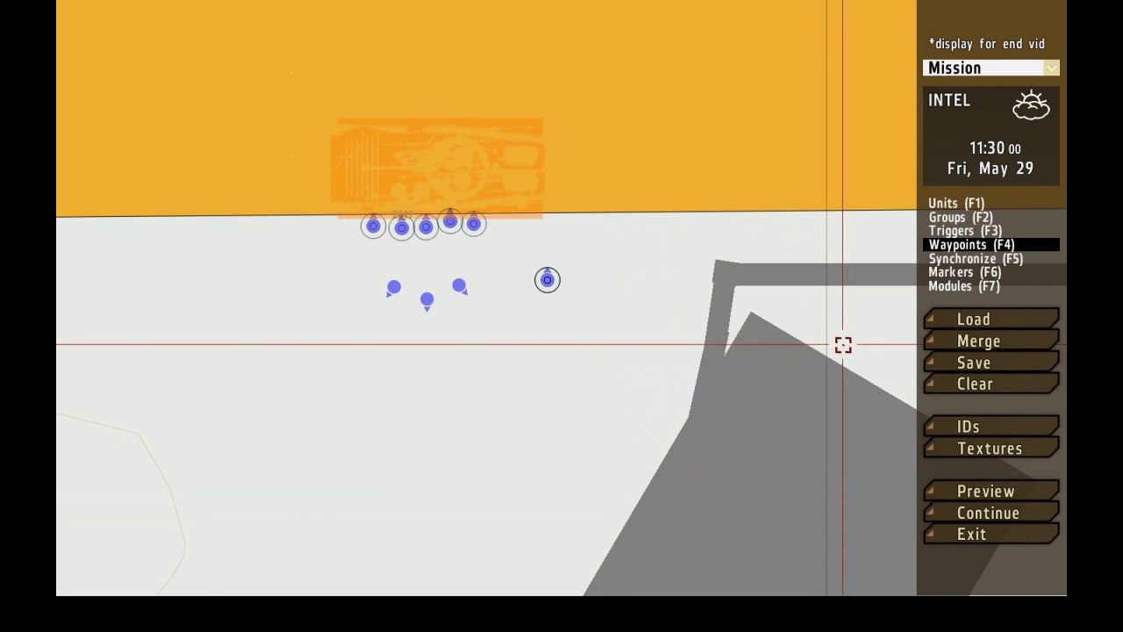
# Switch to unit editing and move man_6 slightly closer to the road
pyautogui.press('F1')
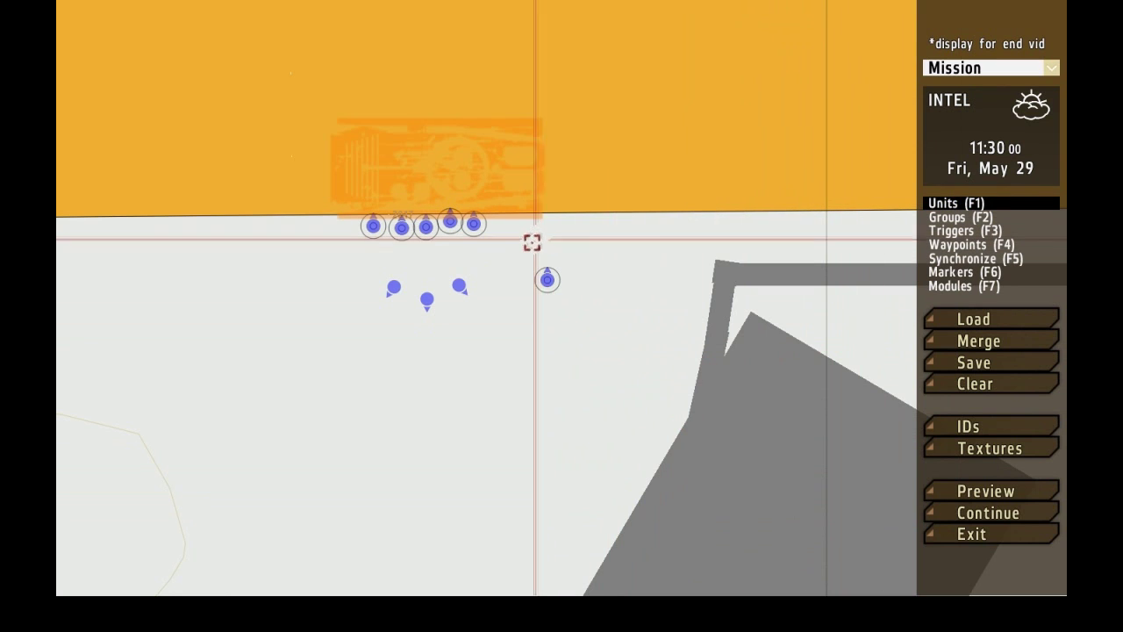
pyautogui.moveTo(548, 286); pyautogui.dragTo(550, 267)
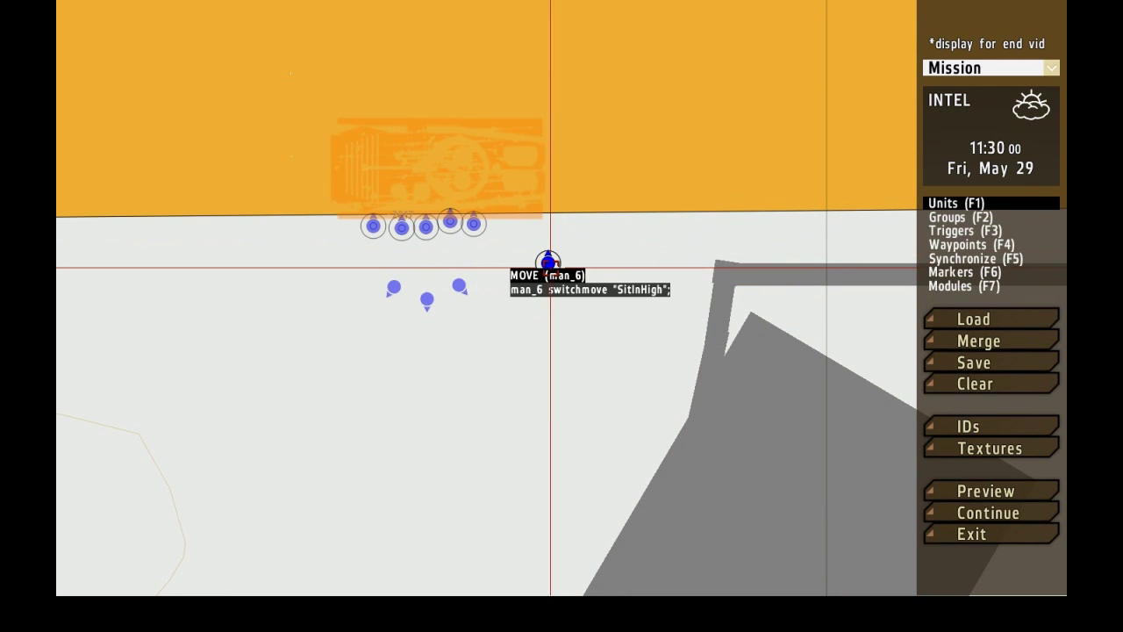